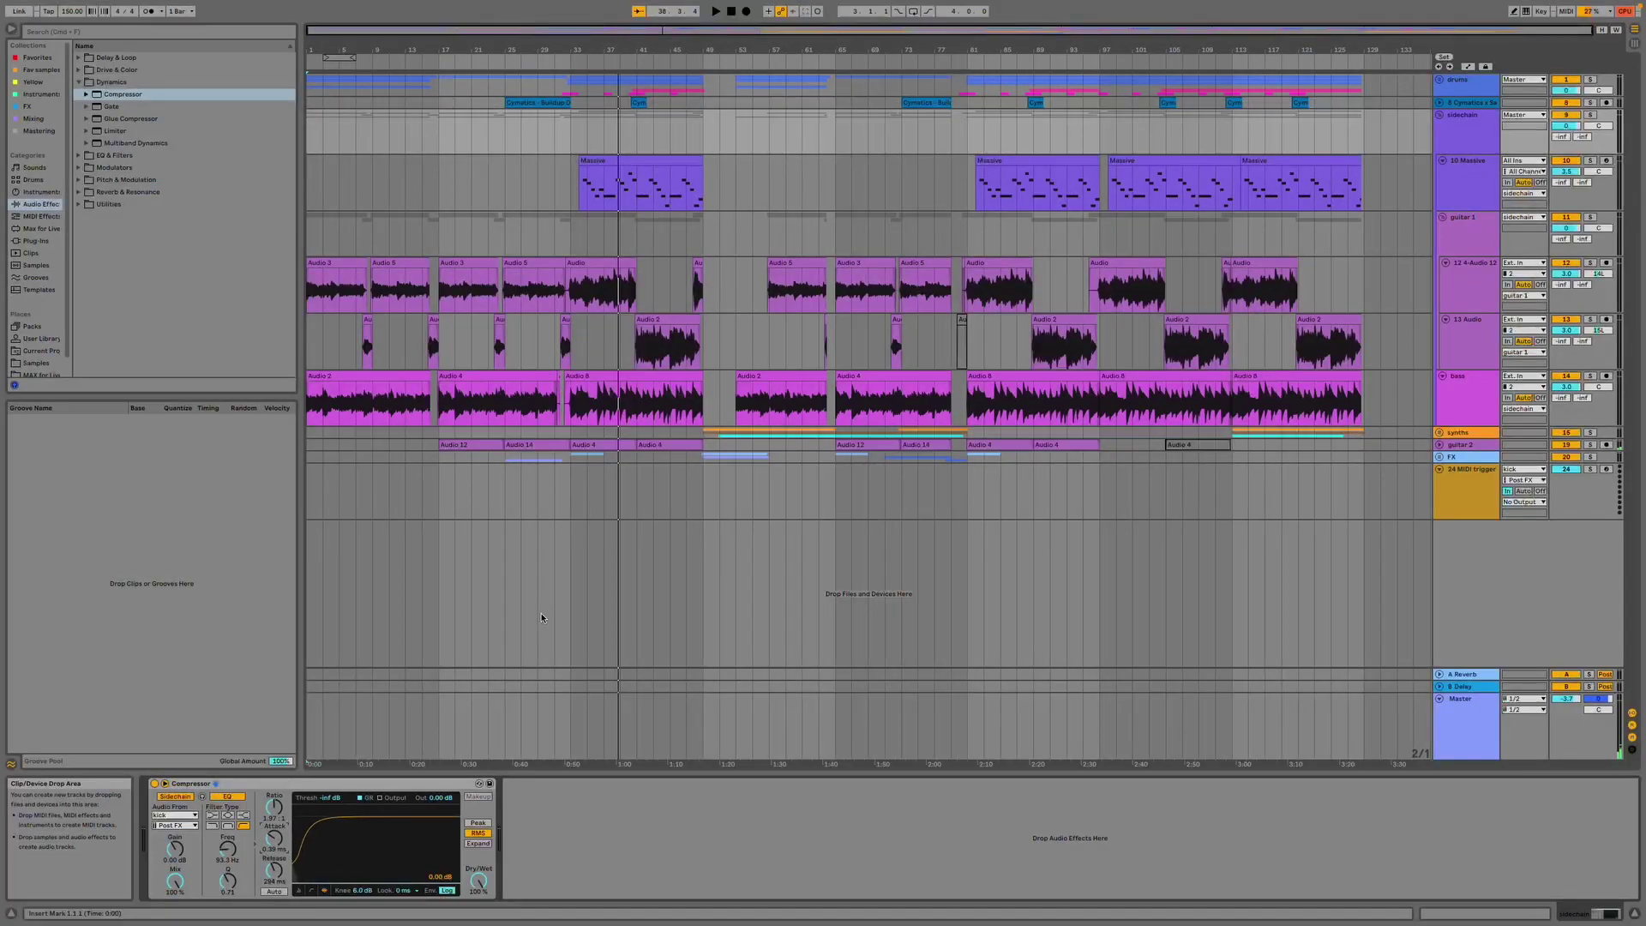
Enable the Compressor's sidechain with Audio From set to kick (Post FX)
click(165, 785)
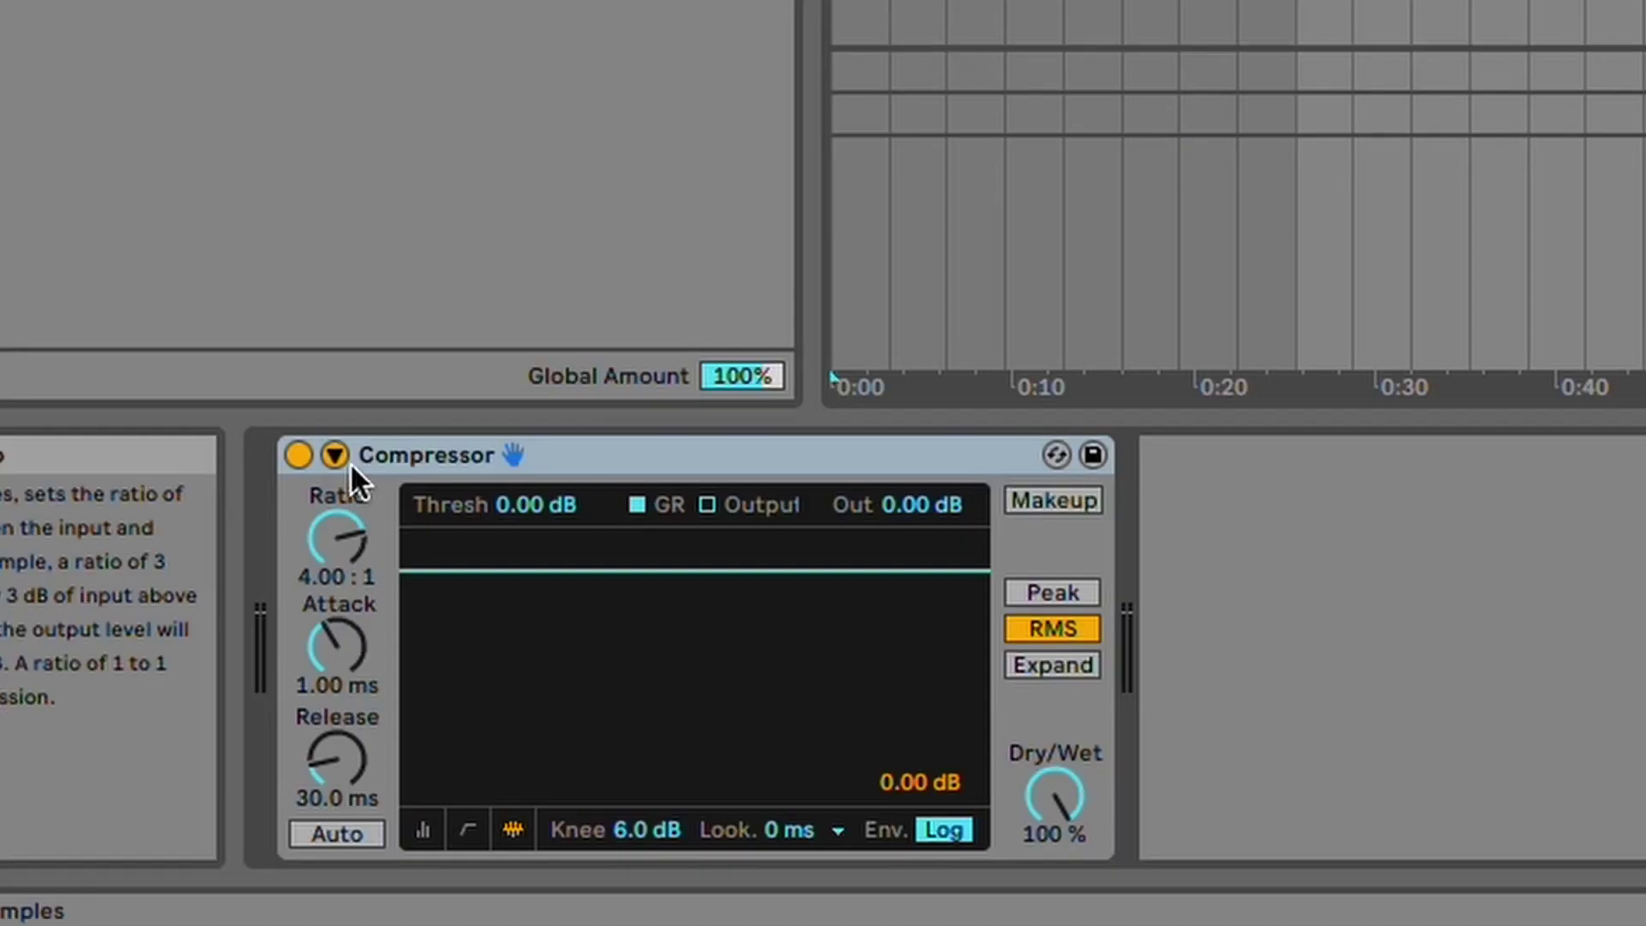
click(401, 499)
click(391, 570)
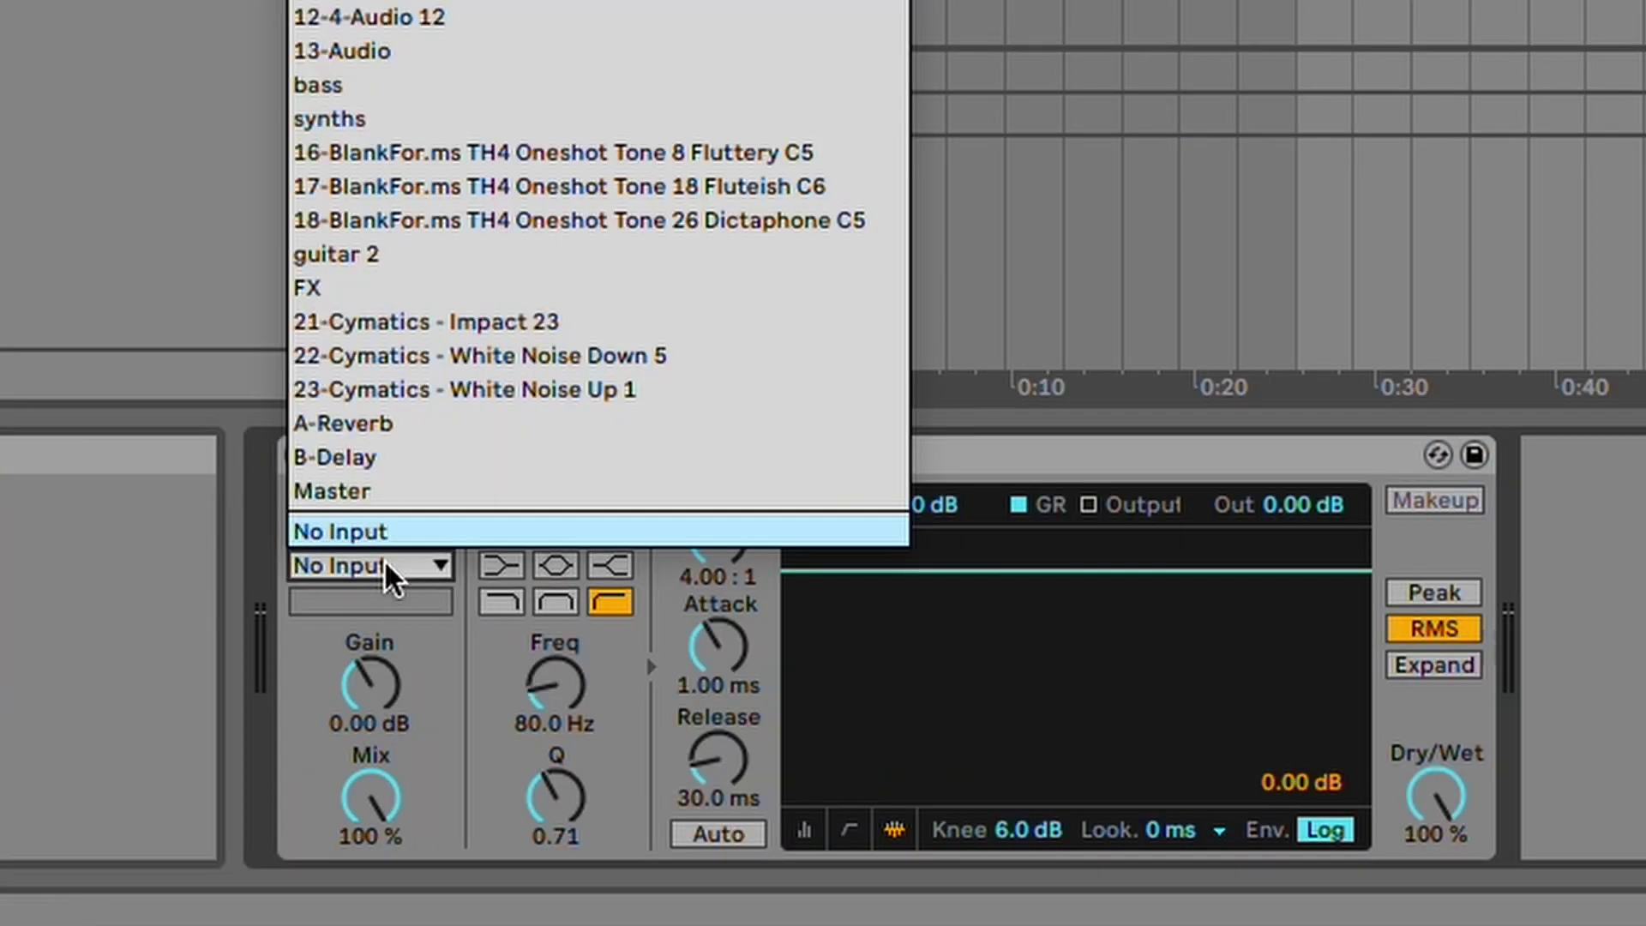
click(525, 17)
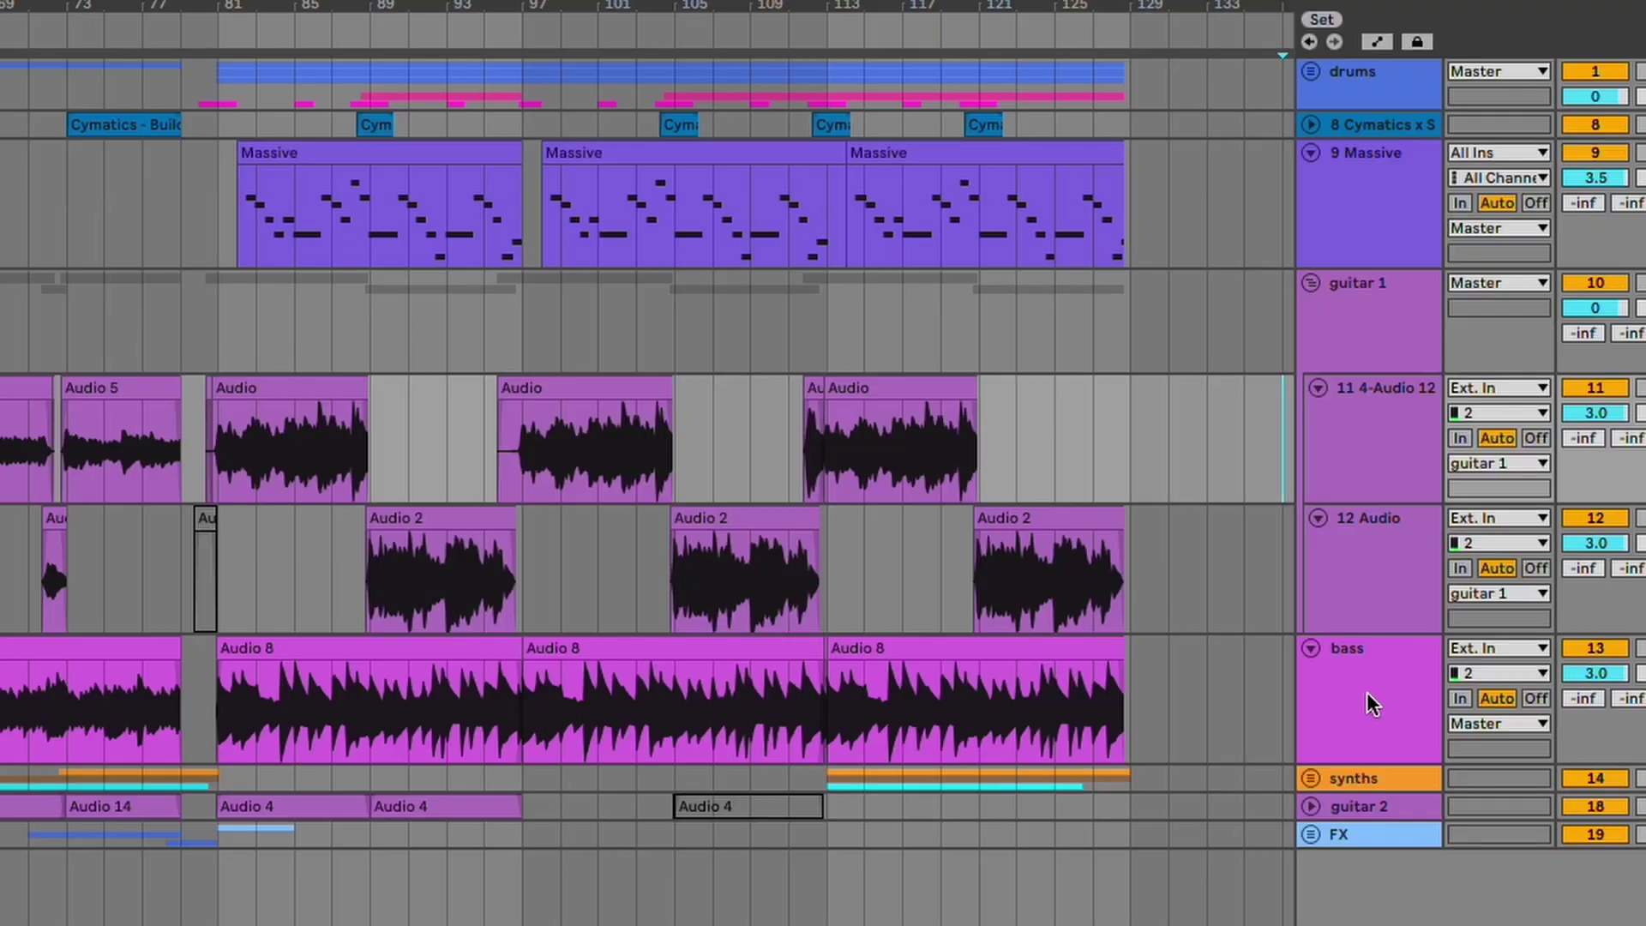
Group the Massive-through-bass tracks with Ctrl+G and rename the group 'sidechain'
click(1367, 691)
shift+click(1384, 181)
key(ctrl+g)
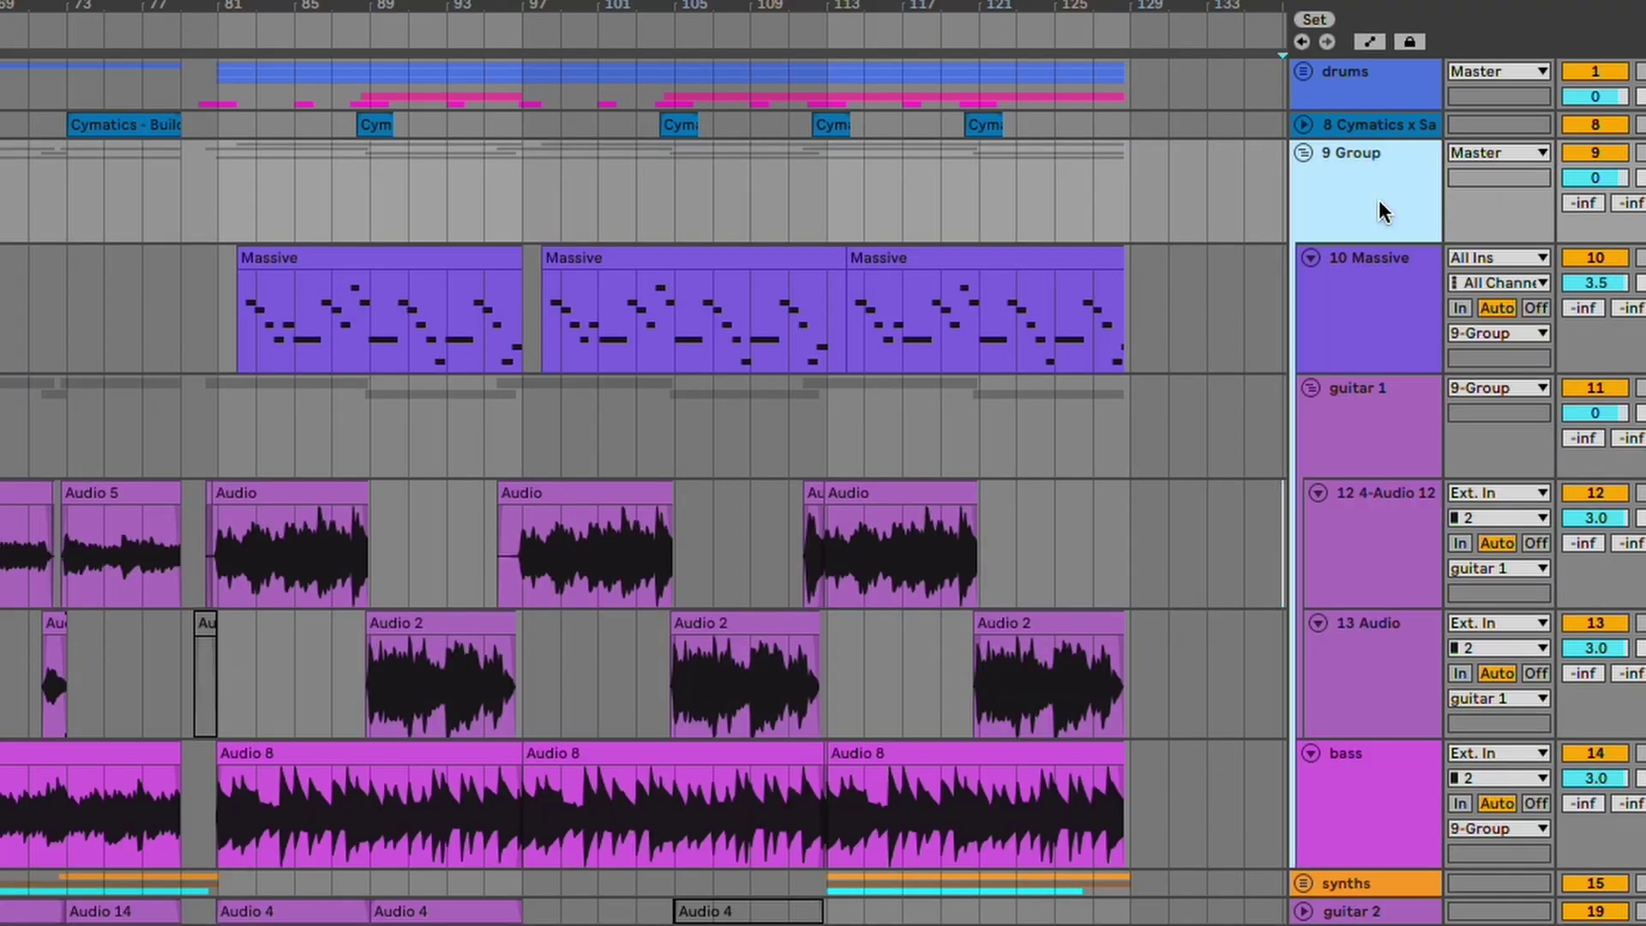
key(ctrl+r)
text(sid)
key(Return)
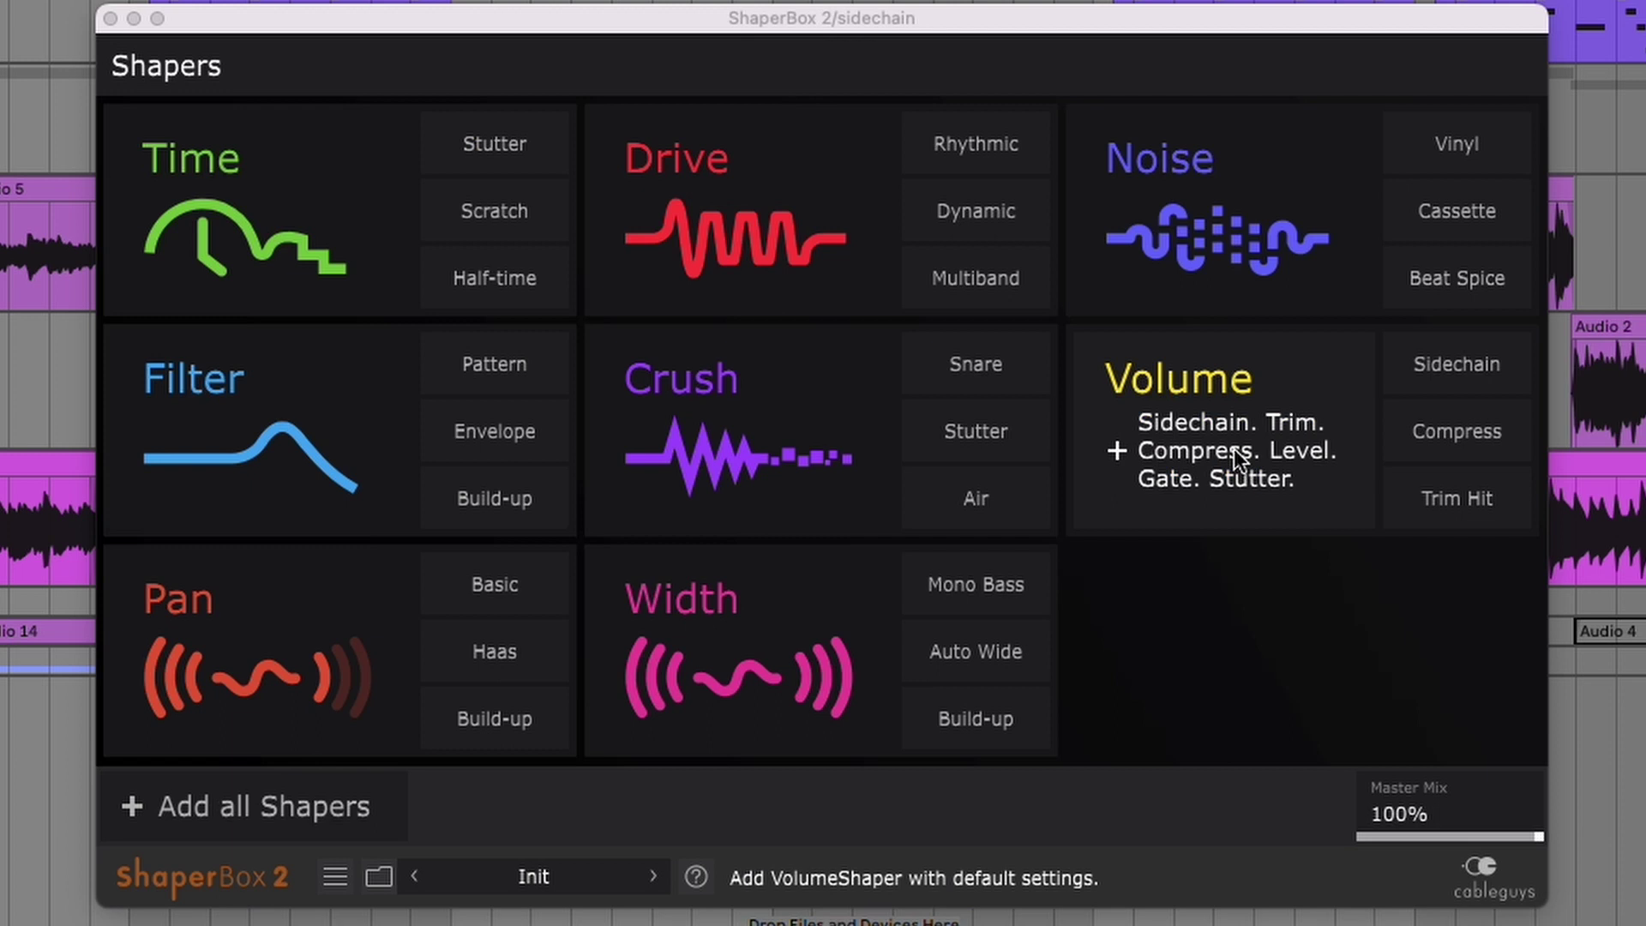
Add a Volume shaper in ShaperBox 2 and set its LFO Mode to Hertz
click(1232, 450)
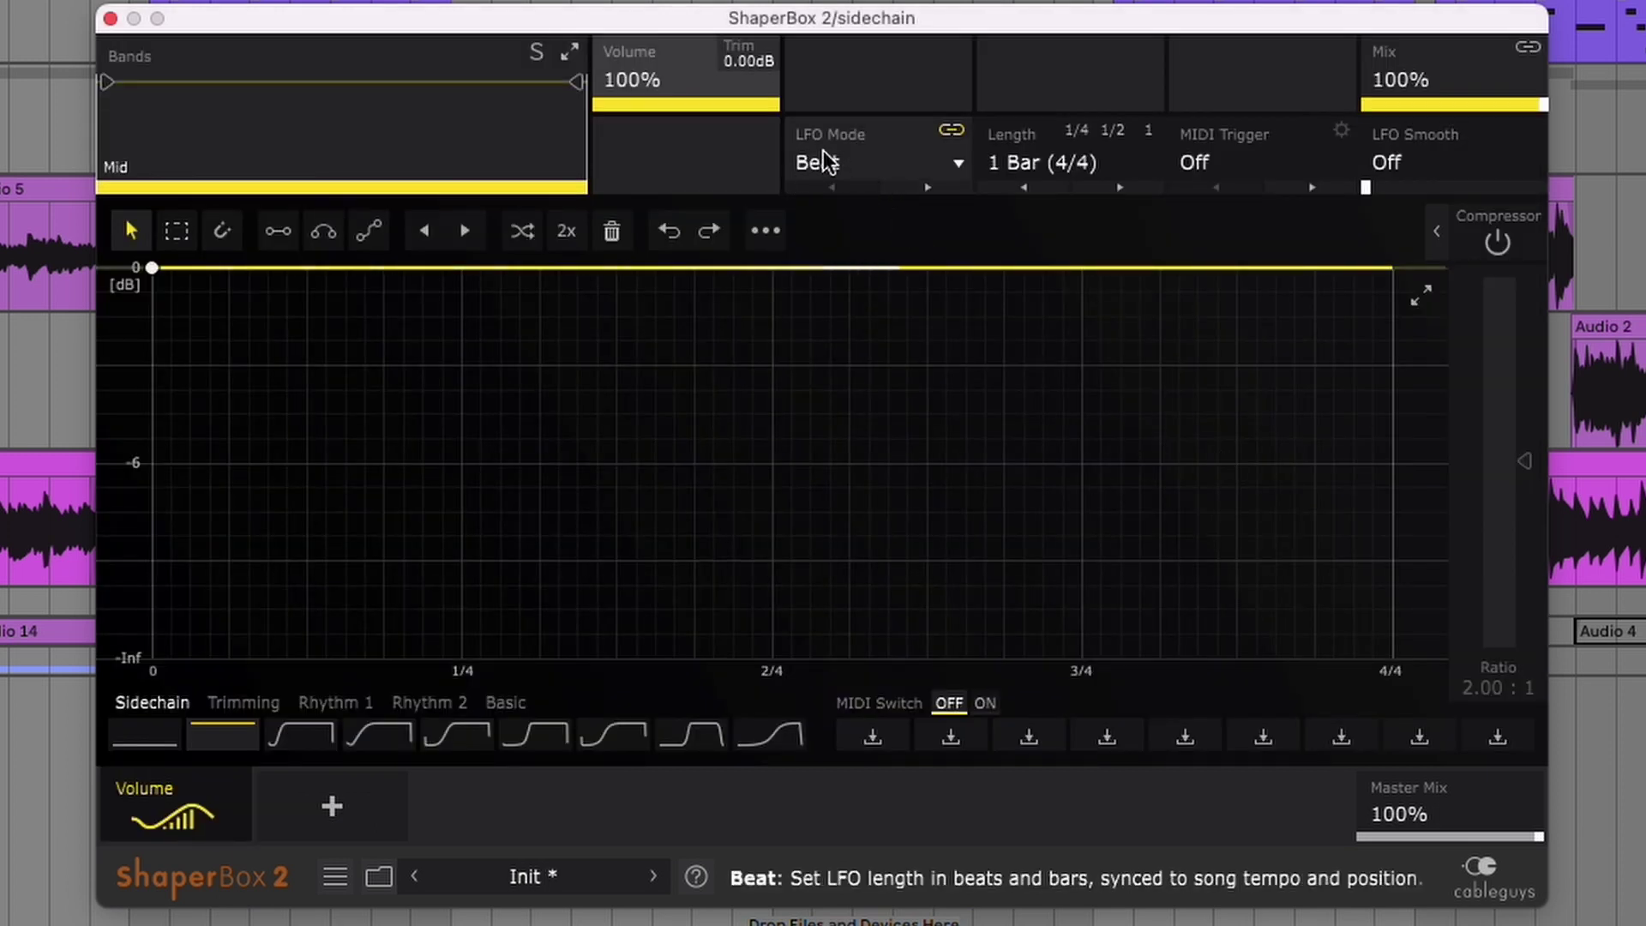
click(848, 157)
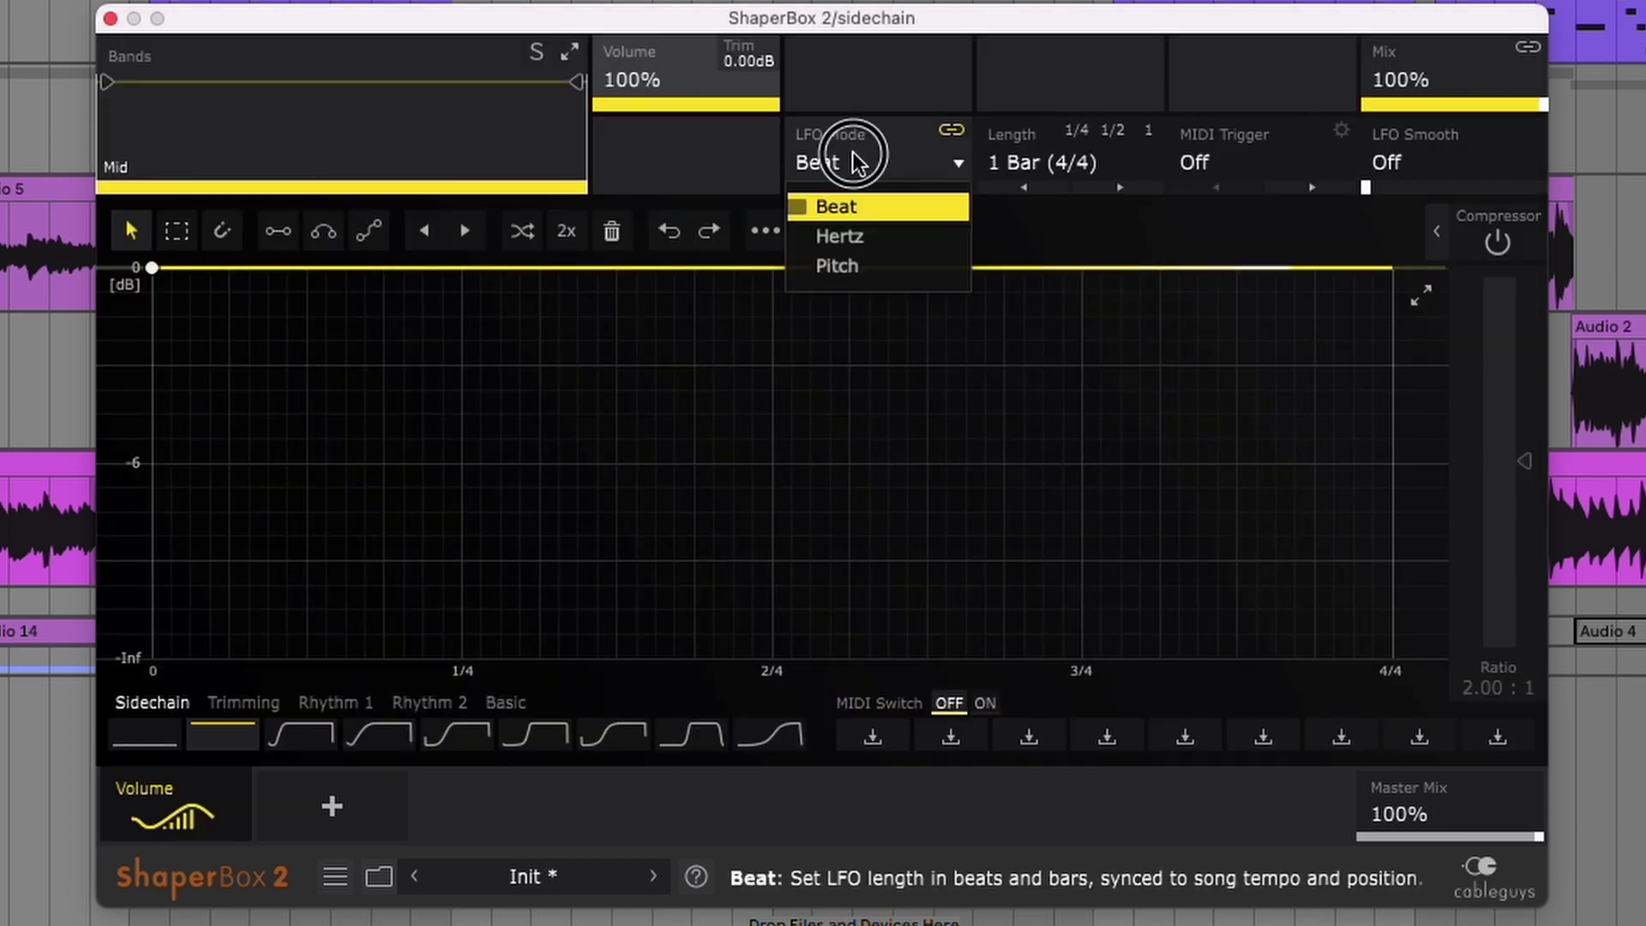
click(878, 234)
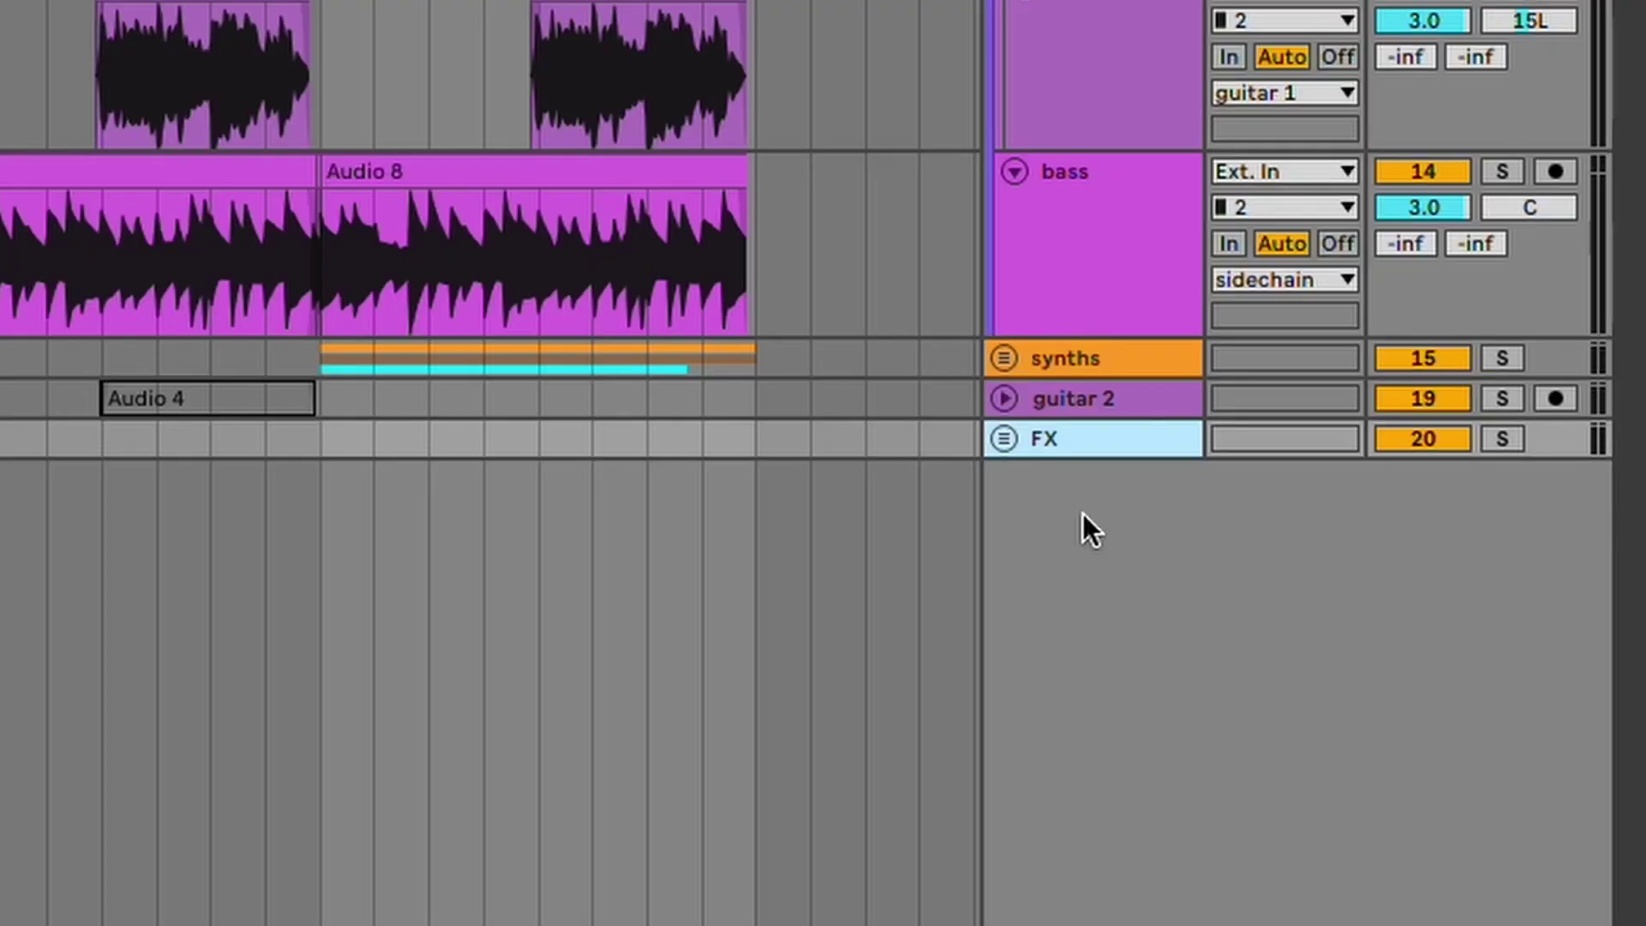
Insert a new MIDI track and rename it 'MIDI trigger'
key(ctrl+shift+t)
key(ctrl+r)
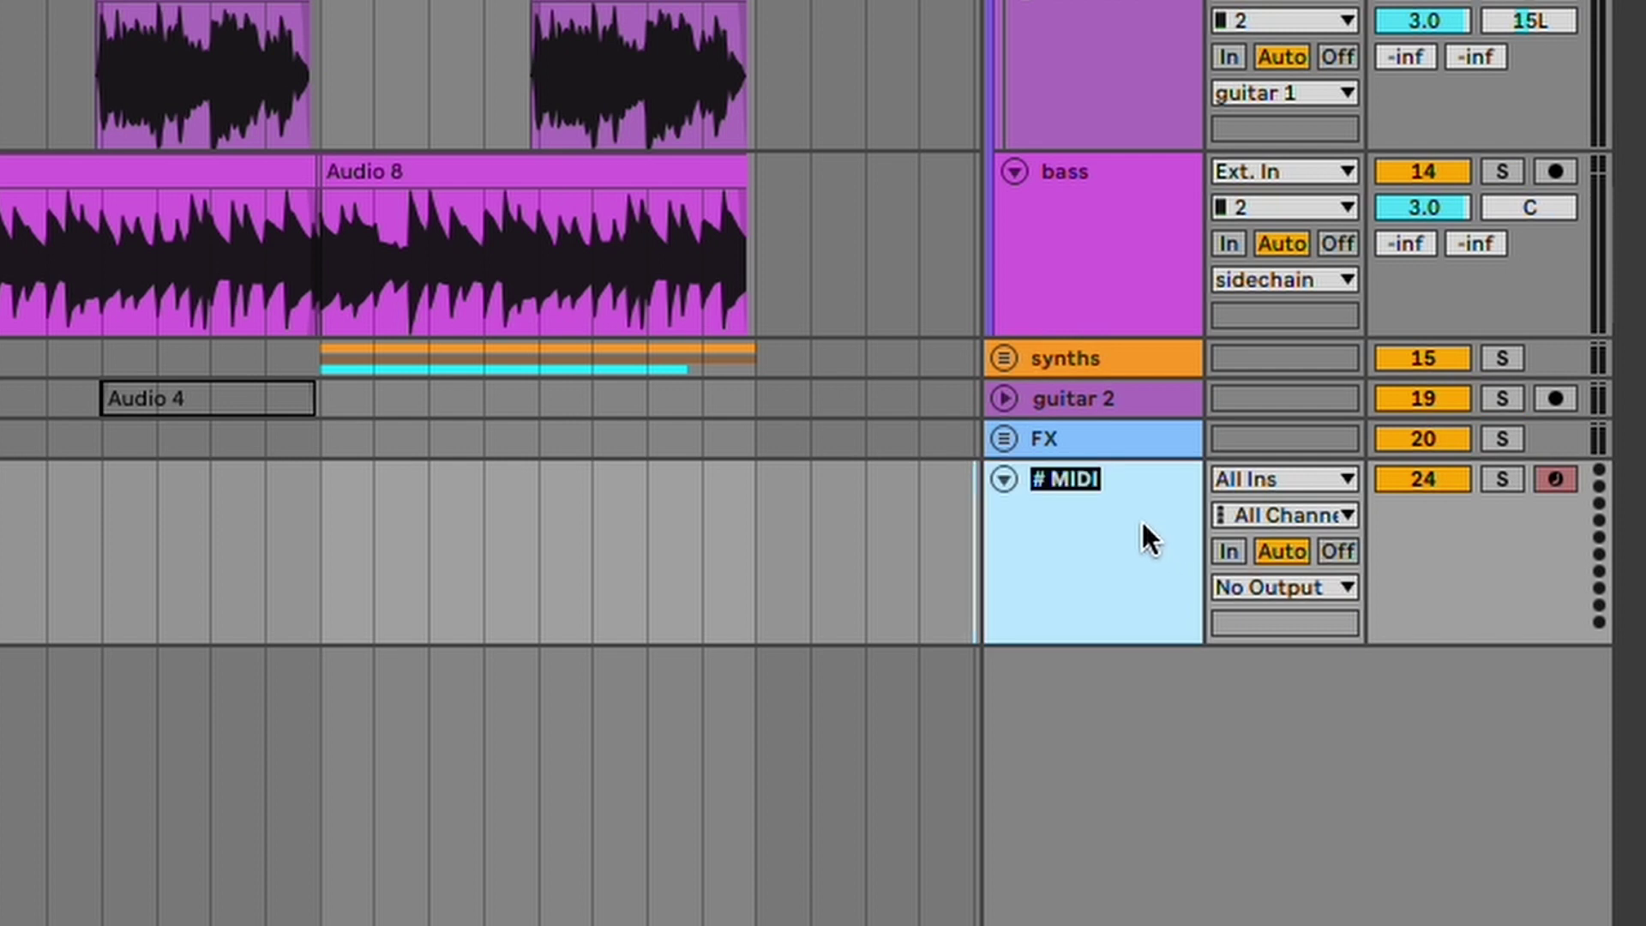
key(Right)
text(trigger)
key(Return)
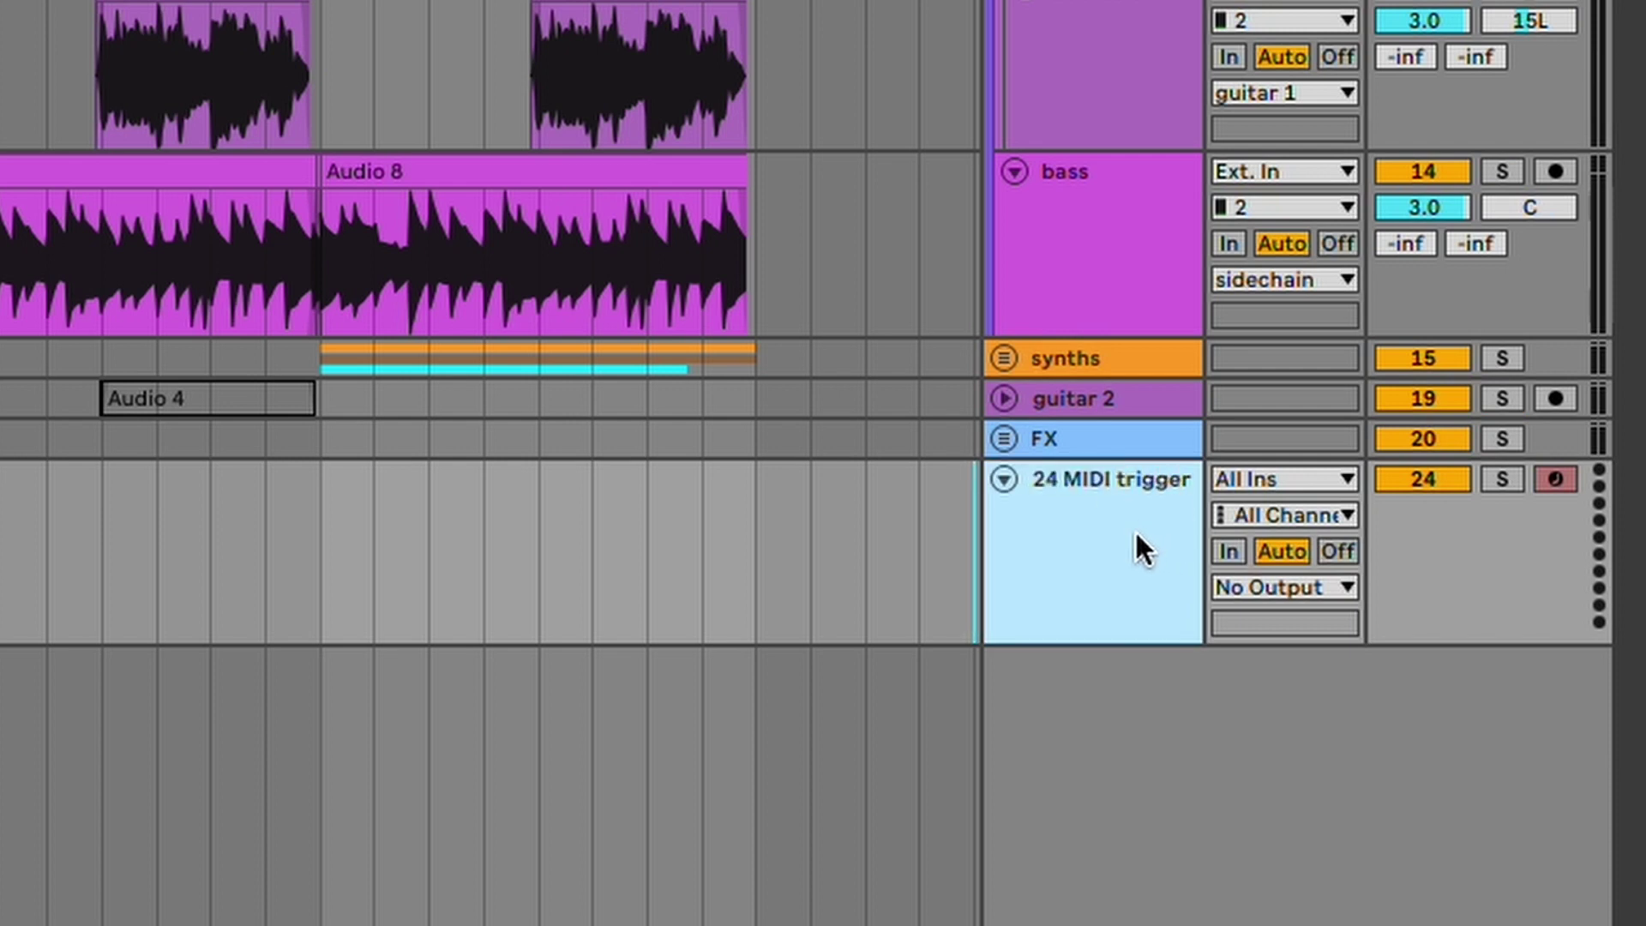
Route the trigger track: MIDI From kick, Monitor In, MIDI To sidechain / ShaperBox 2
click(1286, 476)
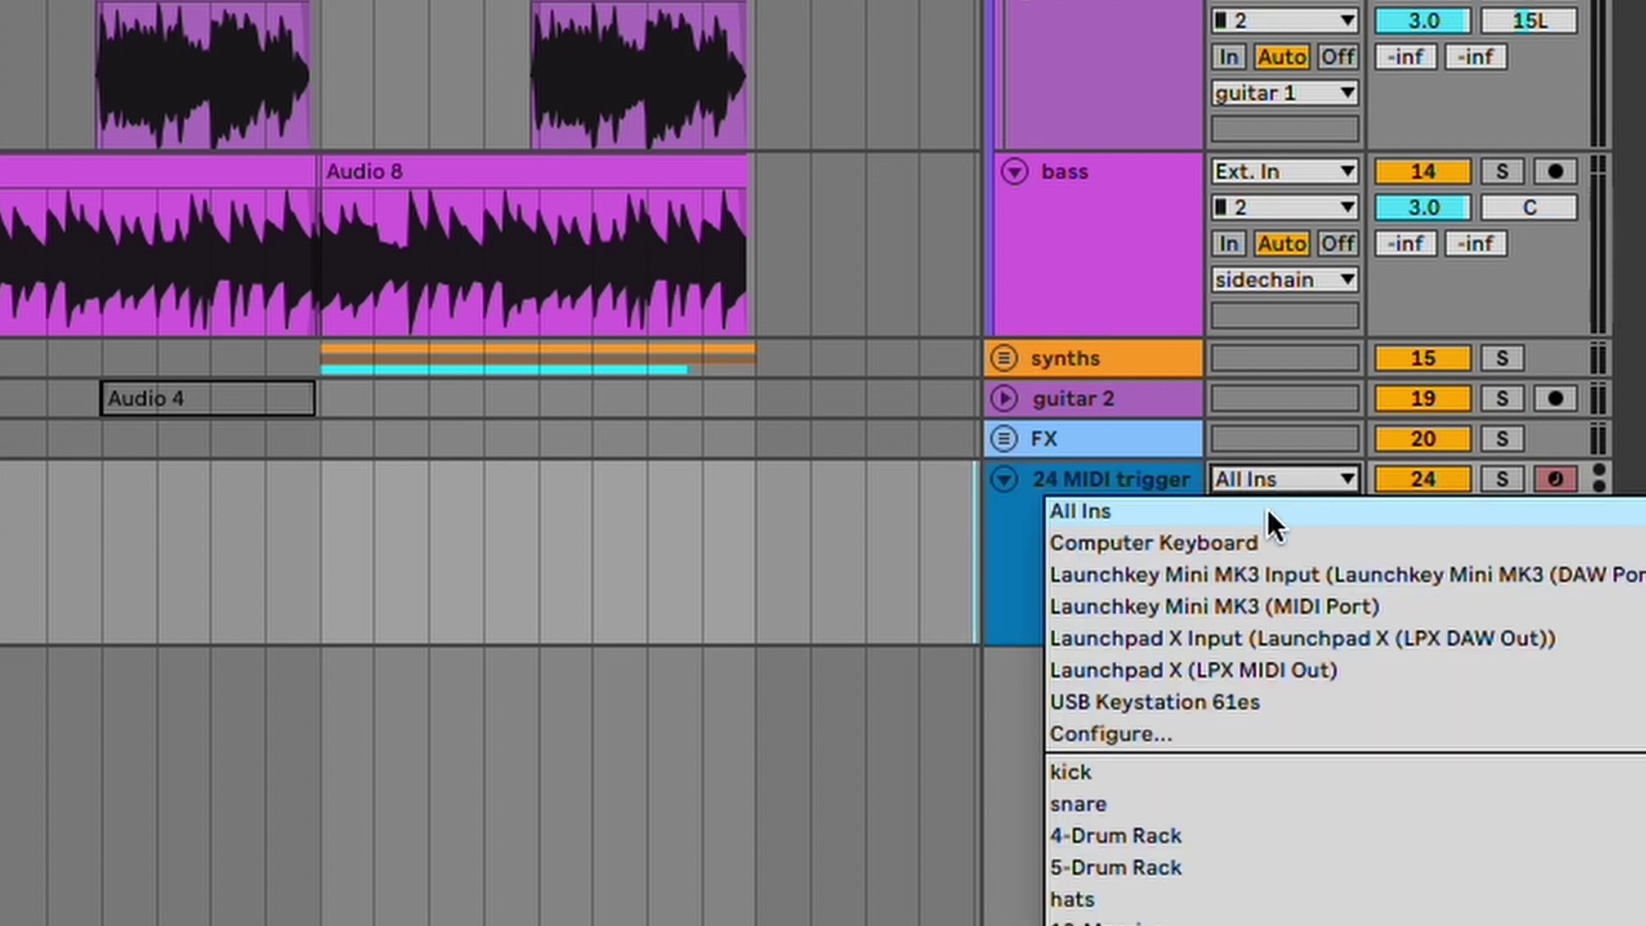
click(1160, 779)
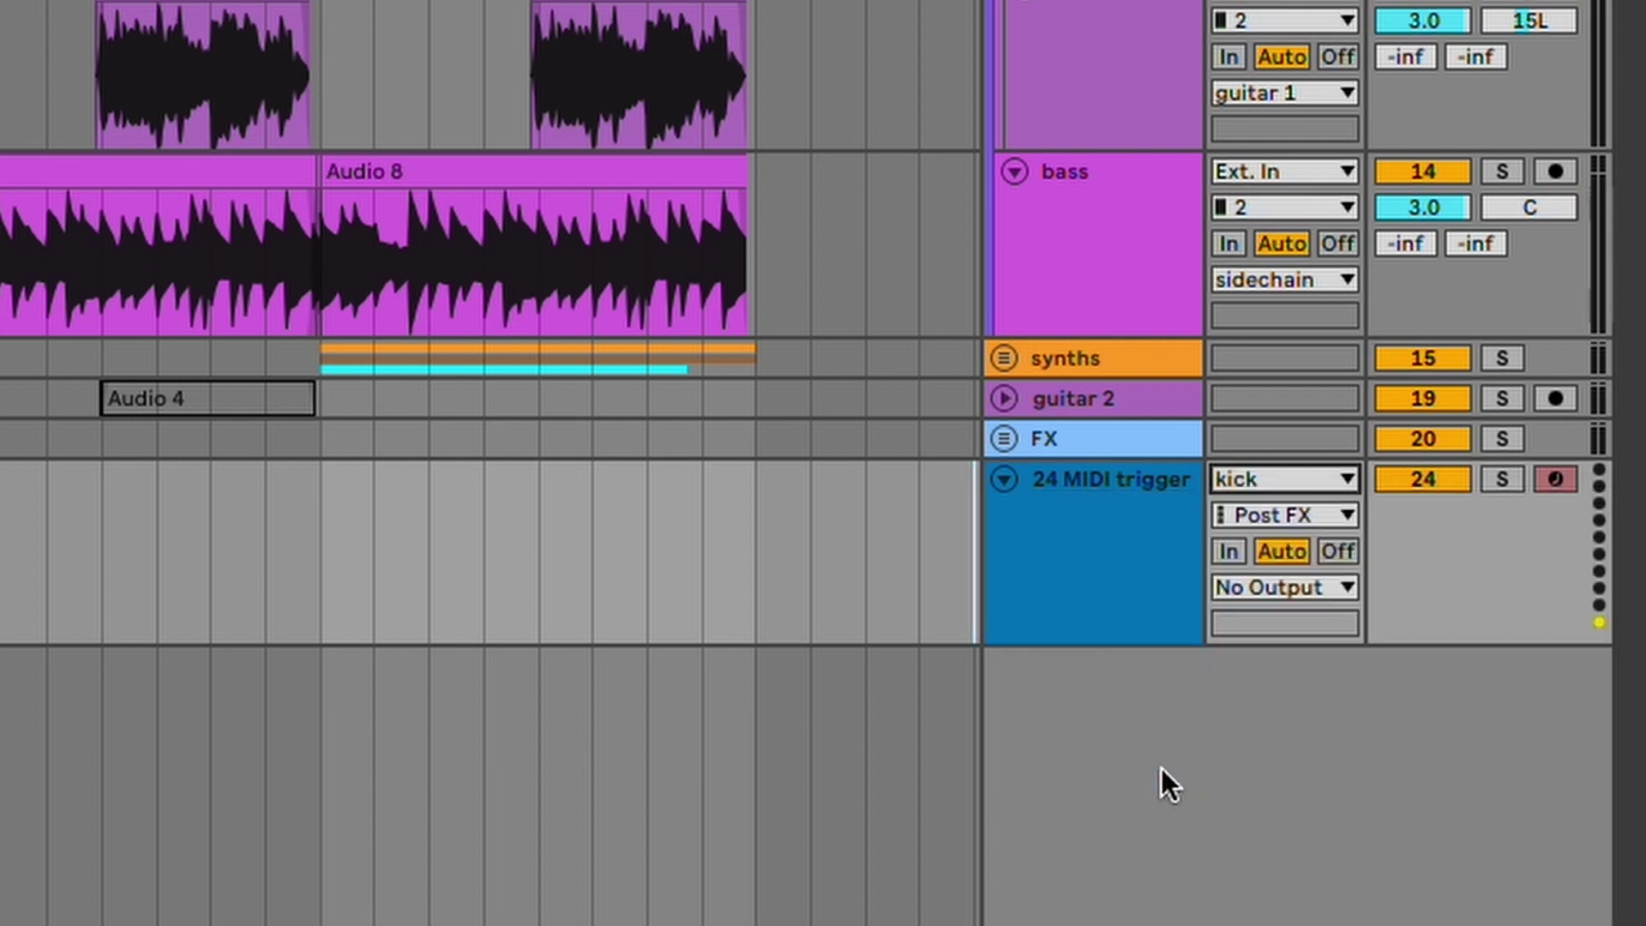
click(1229, 550)
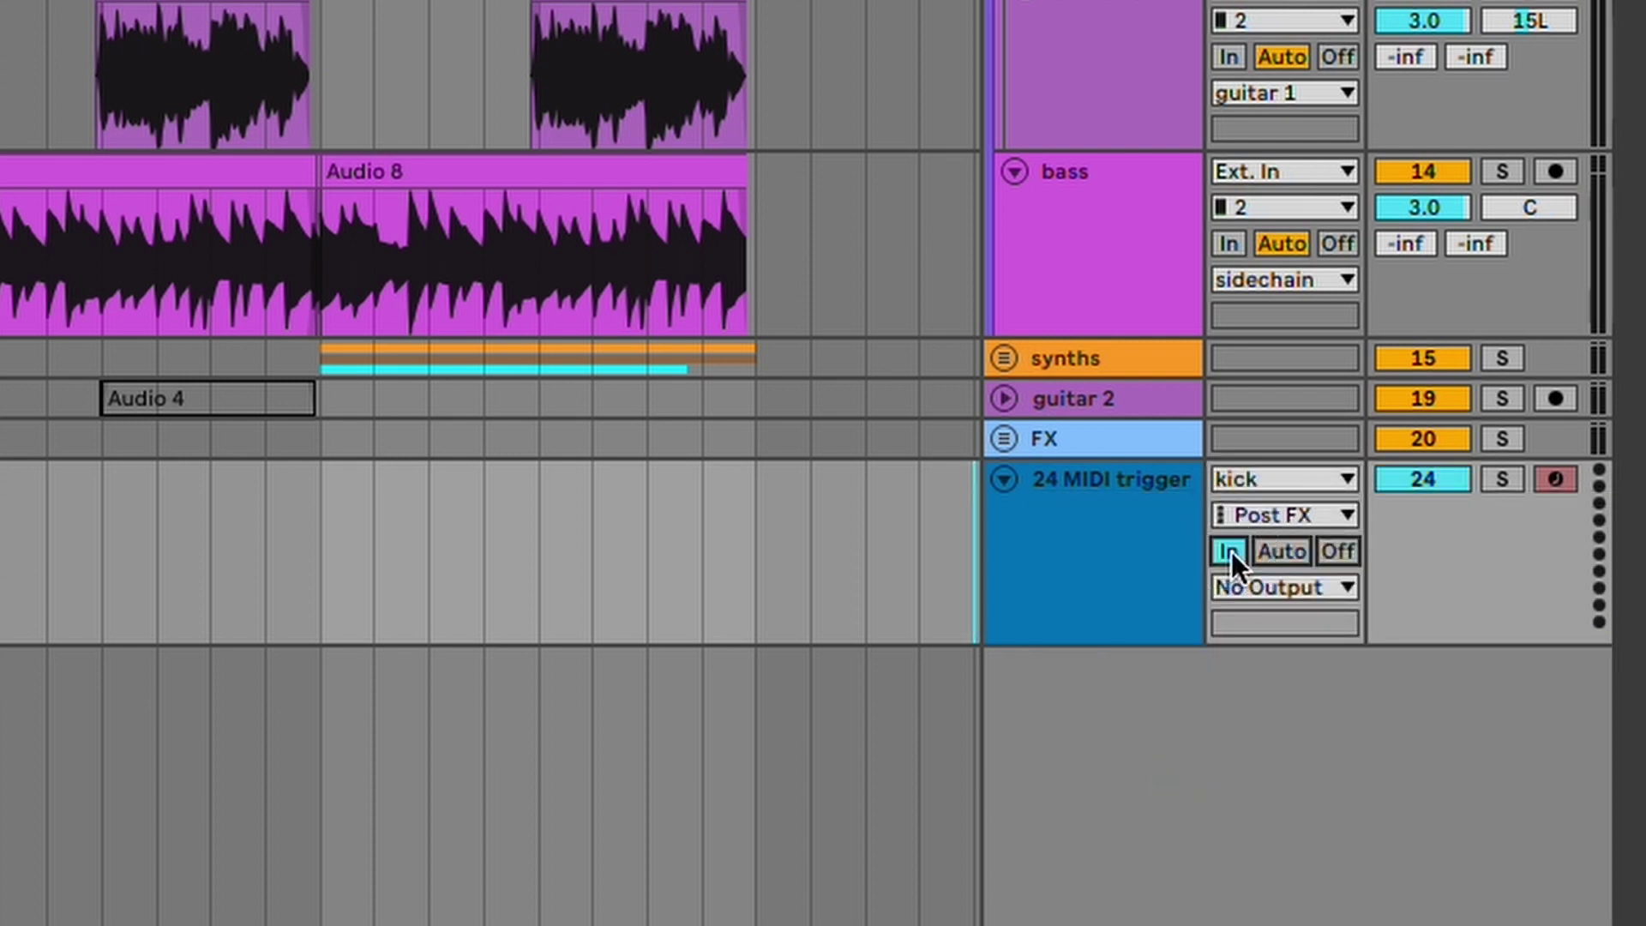
click(1240, 595)
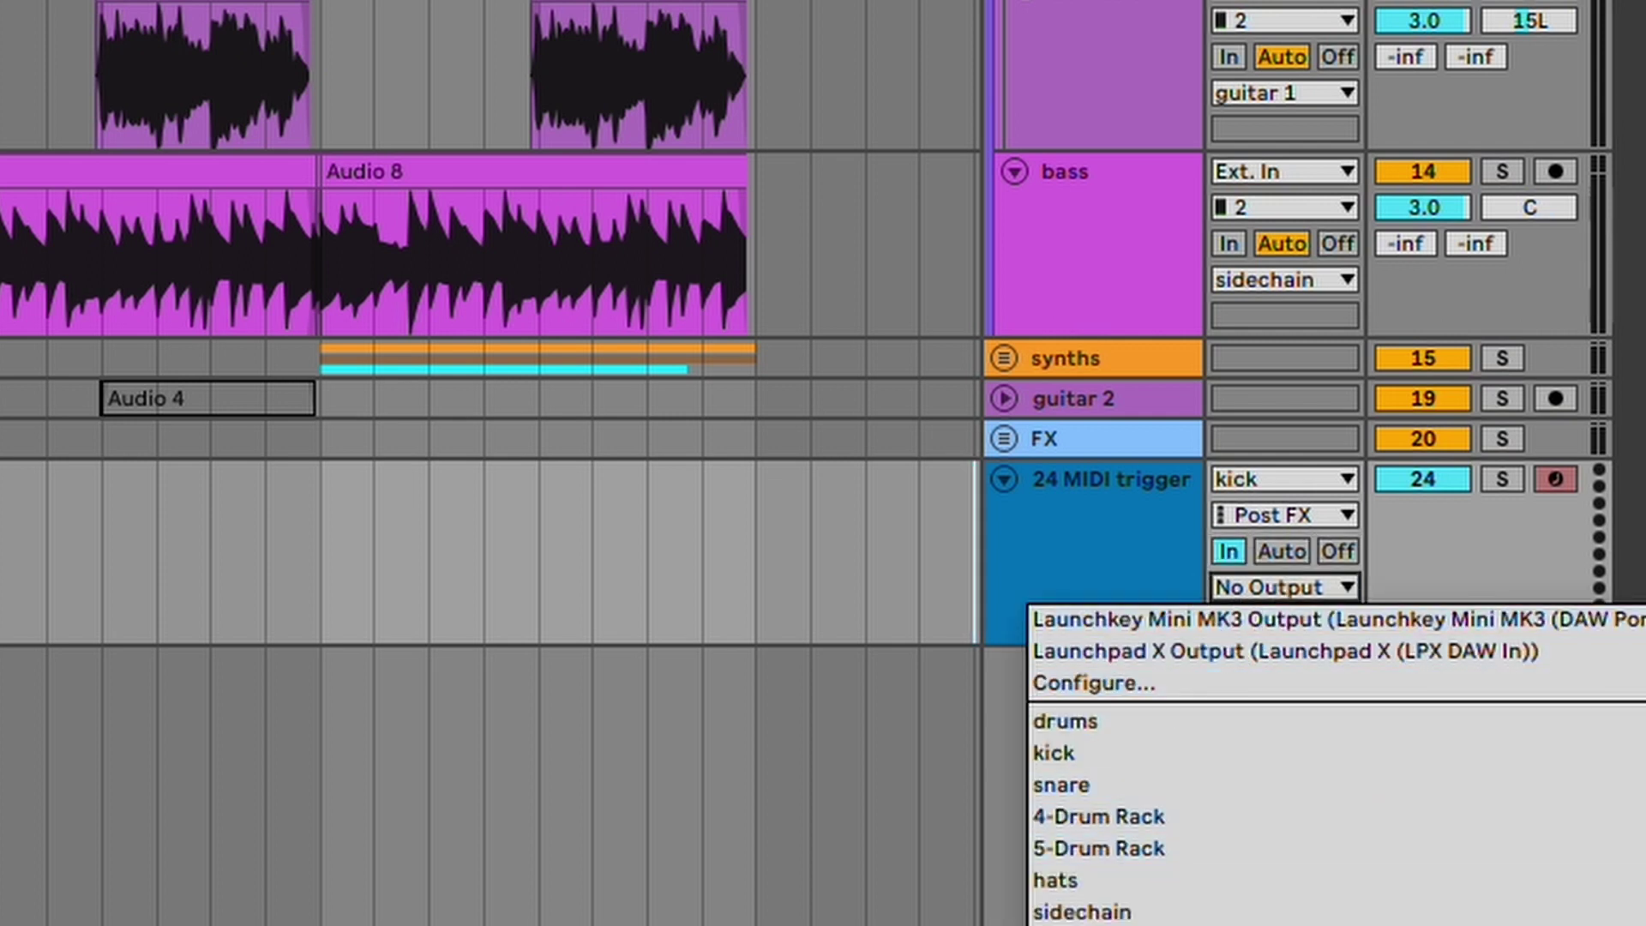
click(1134, 910)
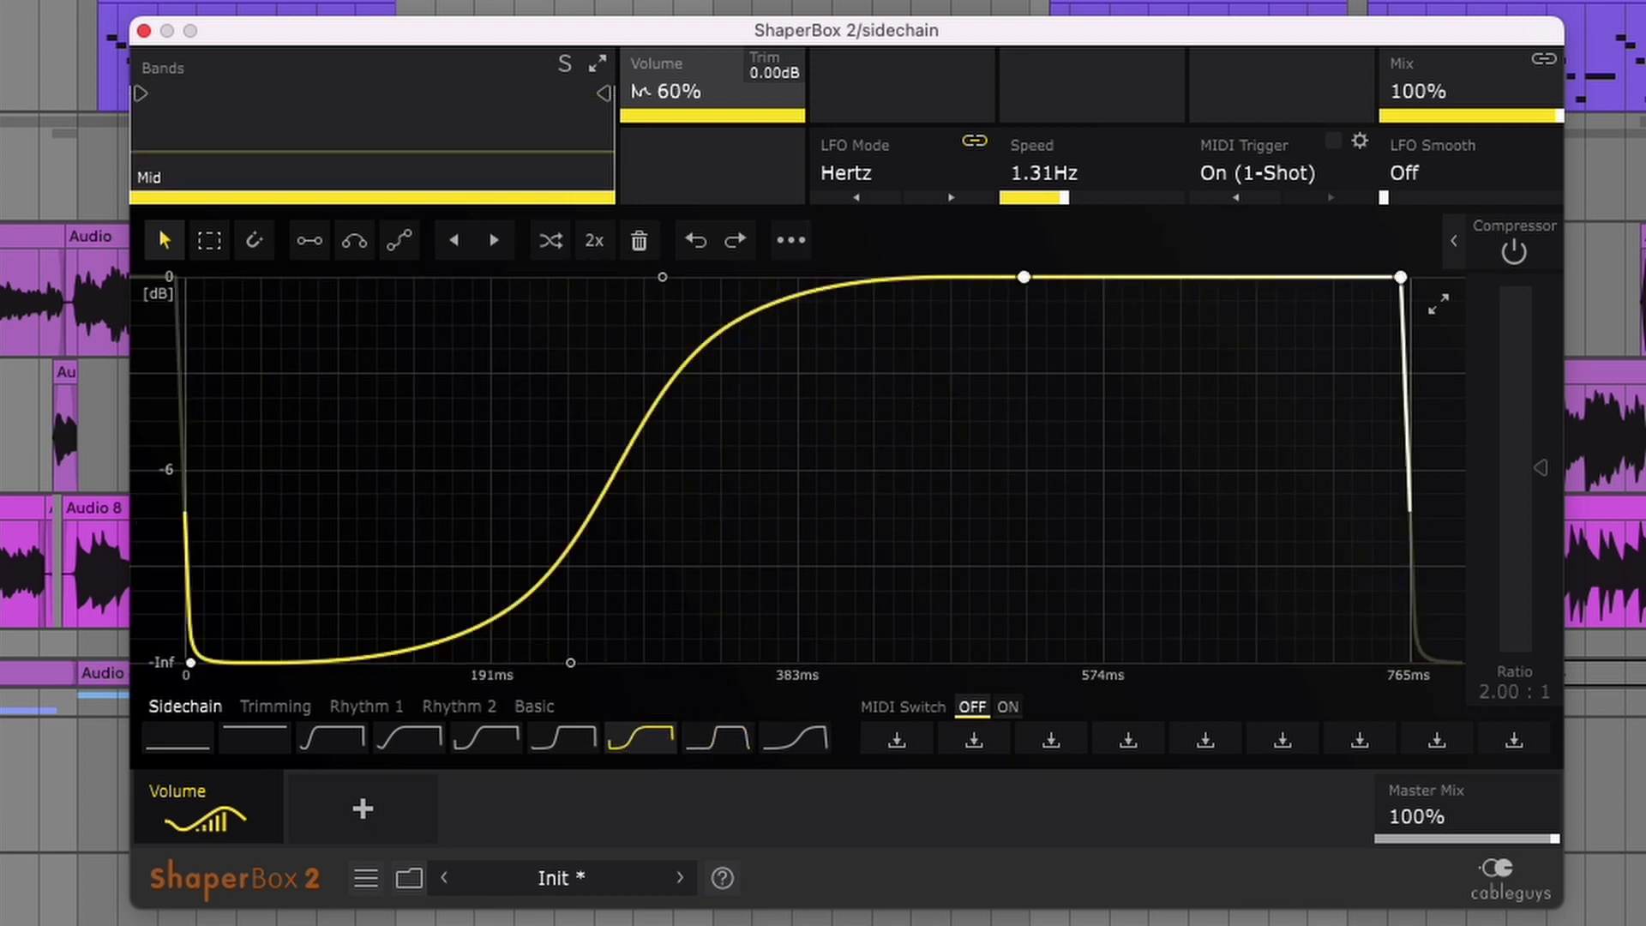
Play the song and drag ShaperBox 2's Speed down to about 1.23 Hz
key(space)
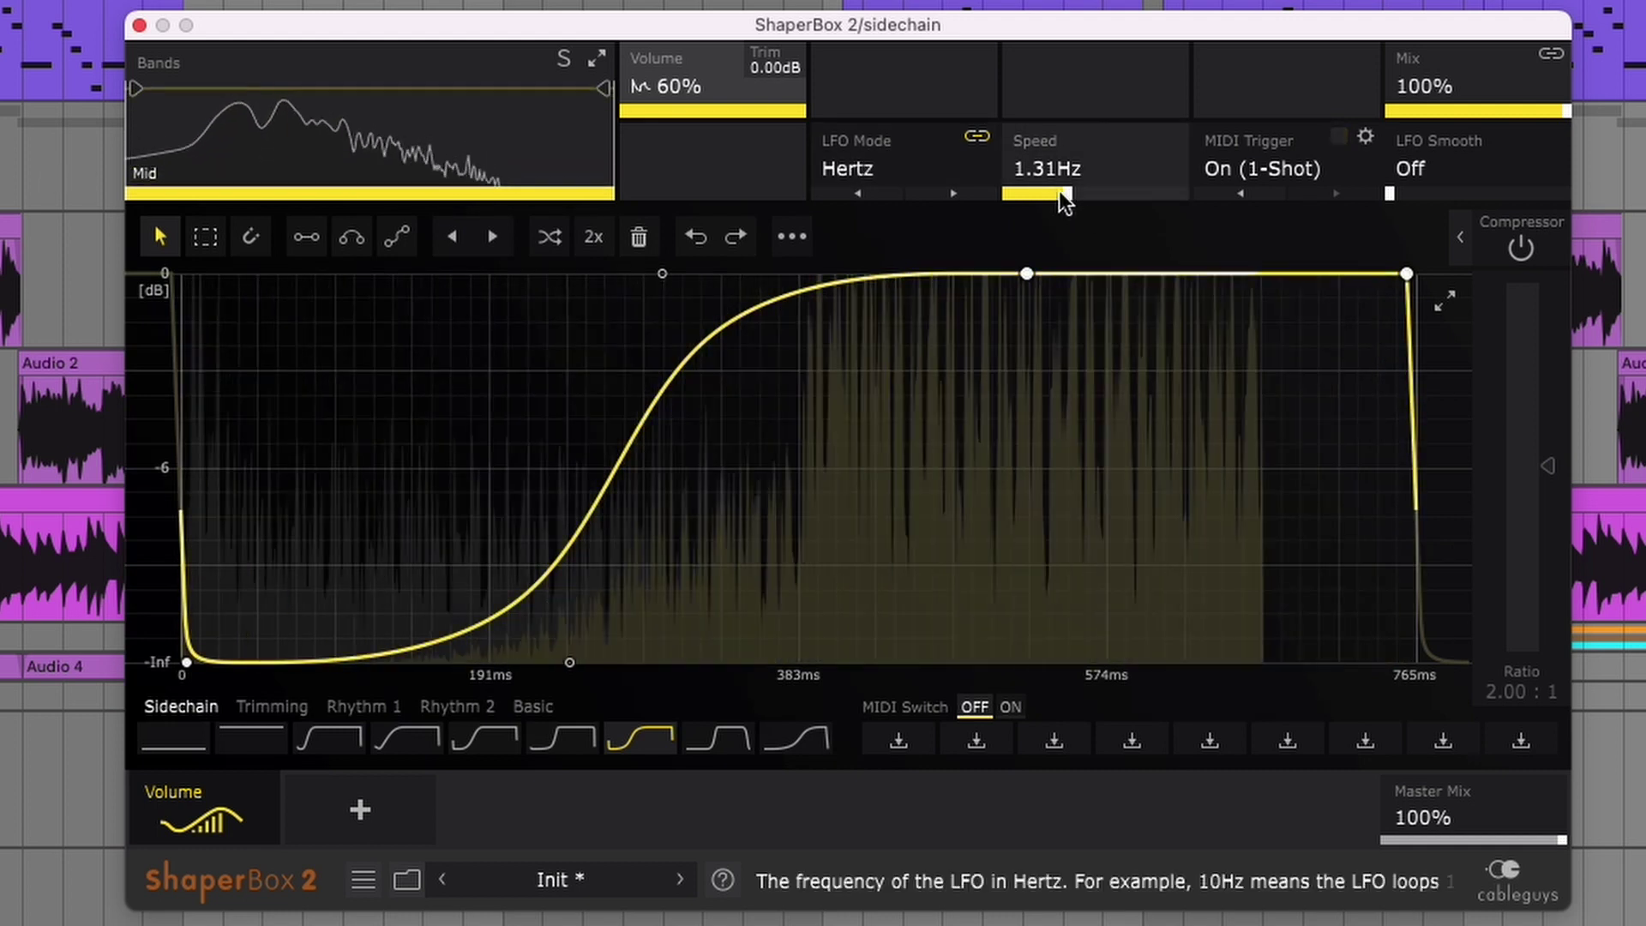
drag(1058, 191, 1057, 190)
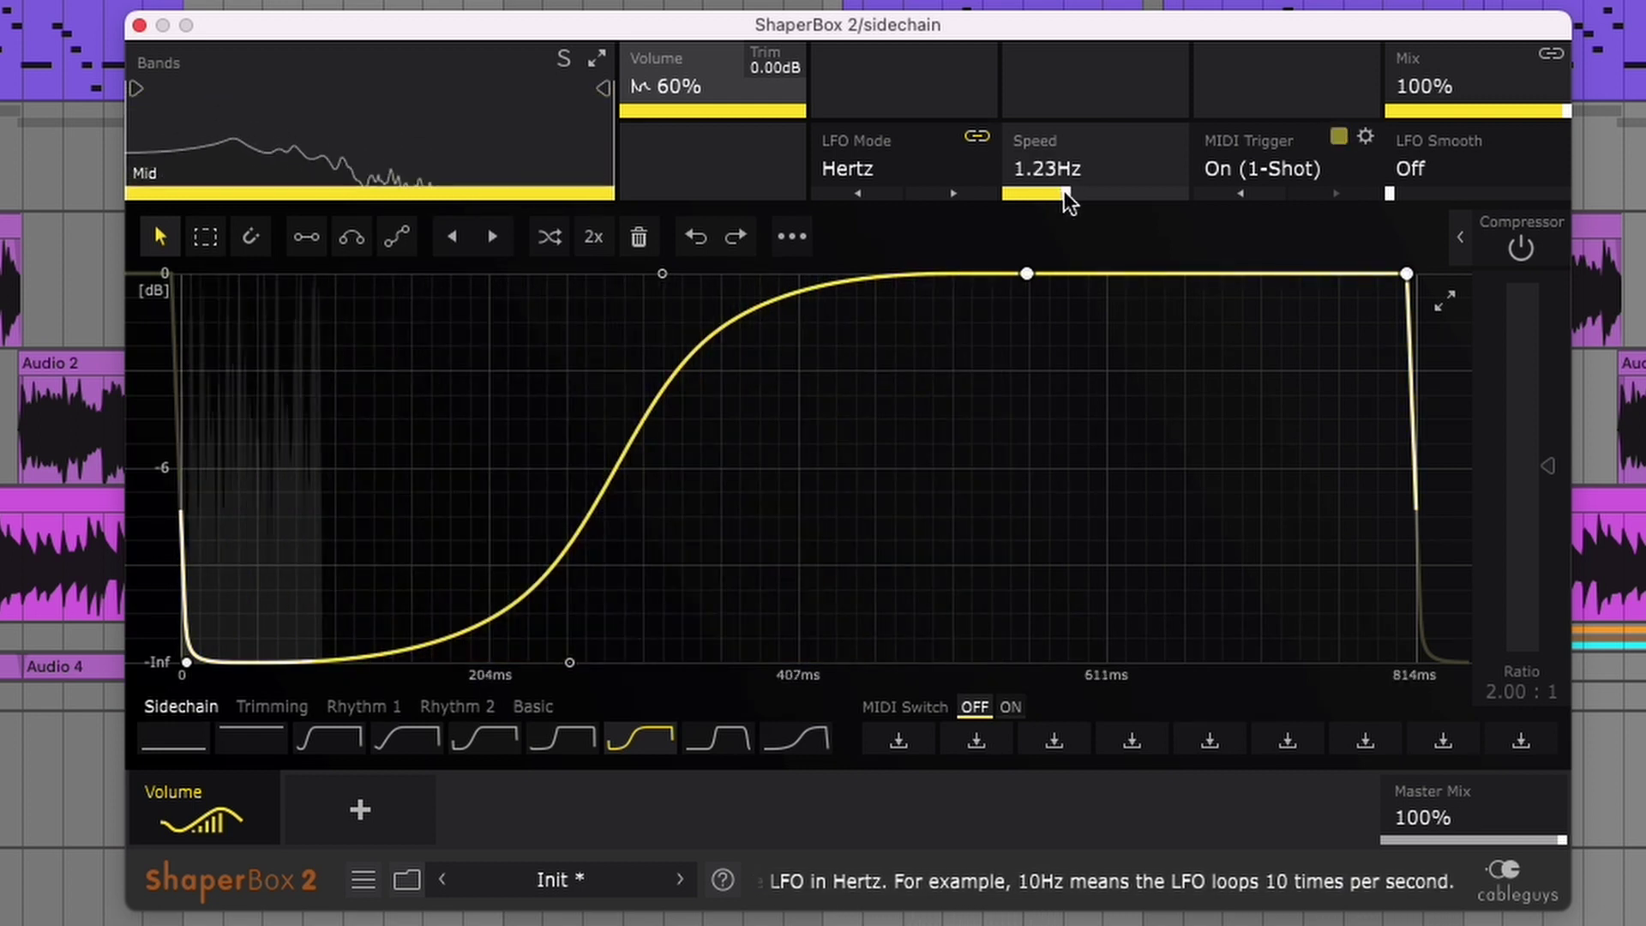
drag(683, 36, 682, 36)
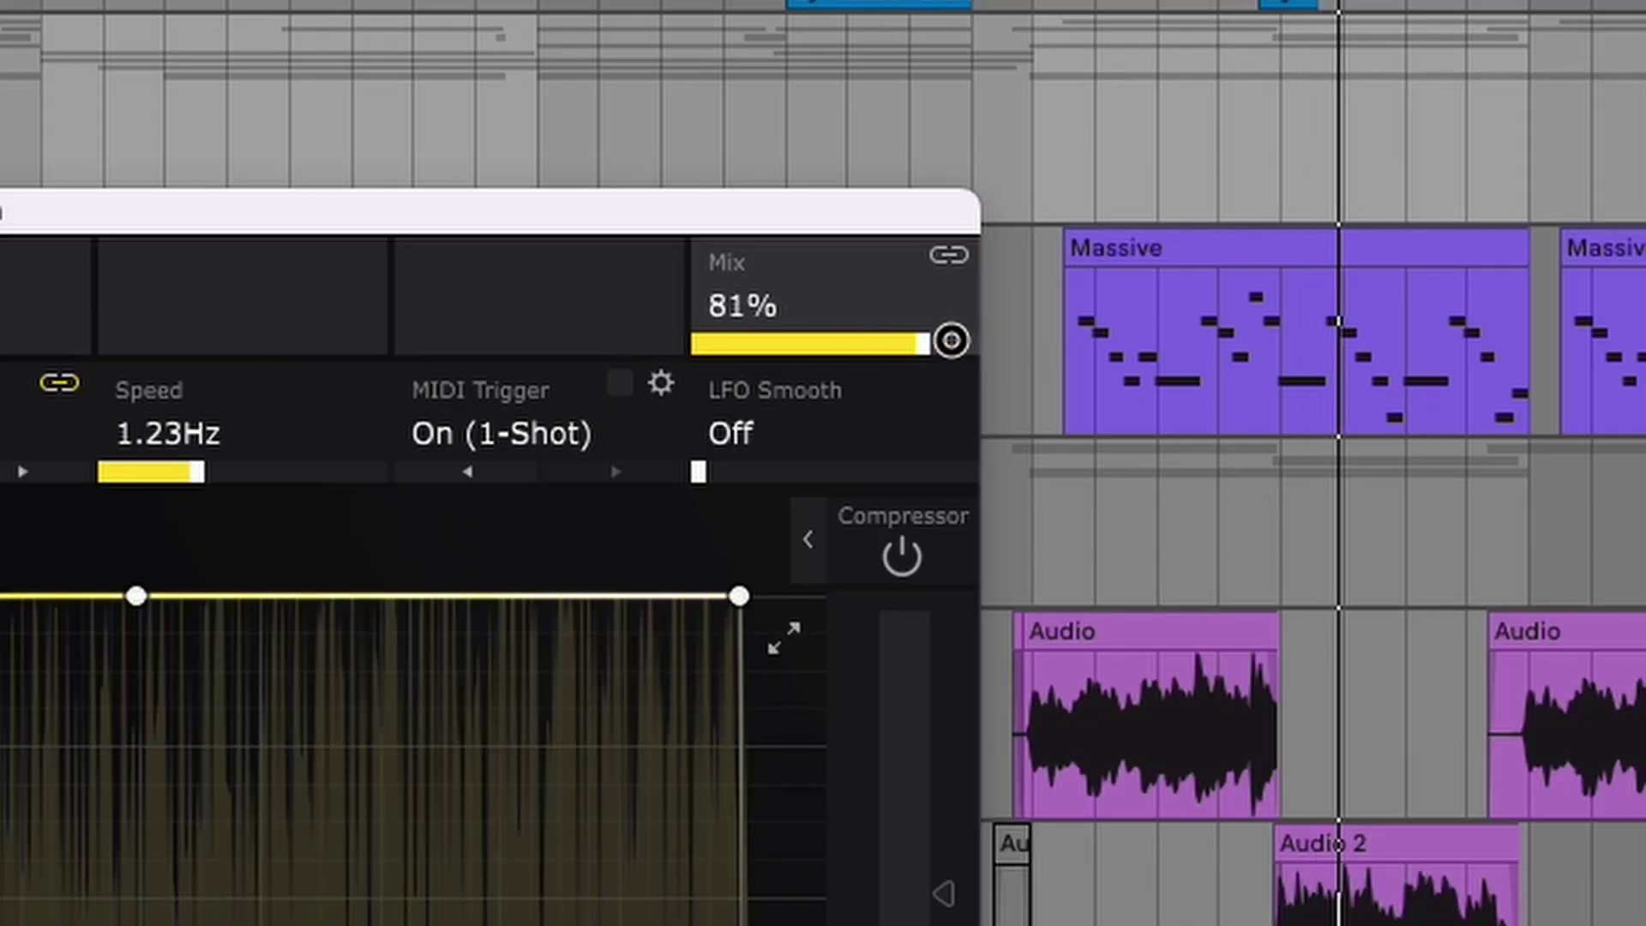
Adjust ShaperBox 2's Mix slider and raise its Speed to about 1.58 Hz
drag(950, 340, 953, 333)
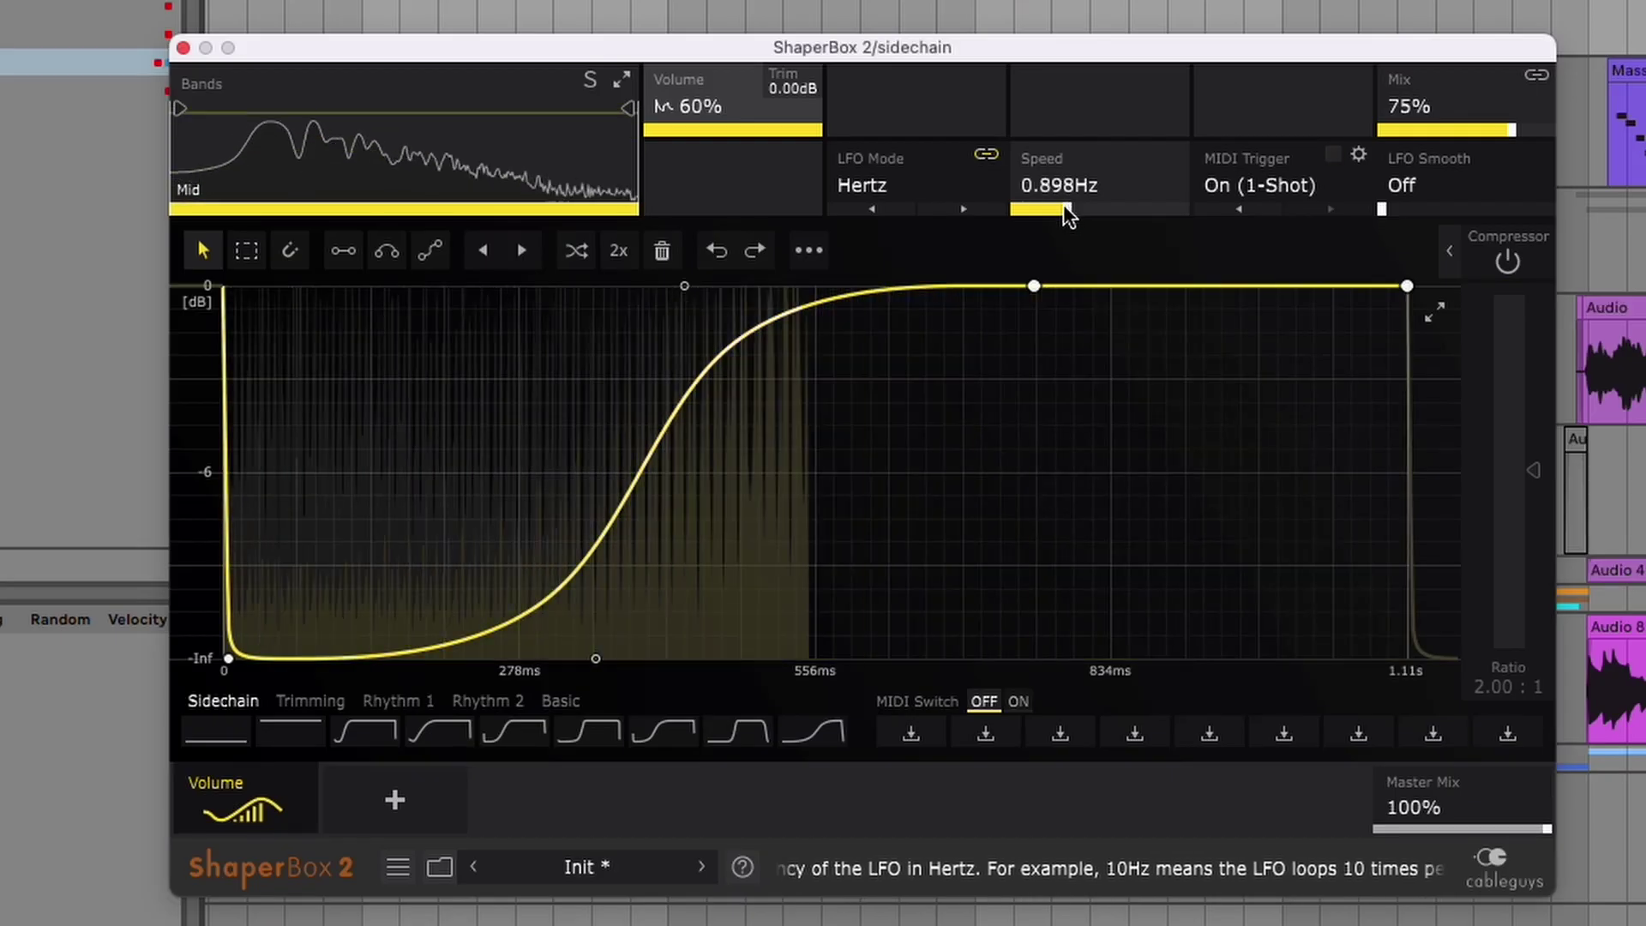
mouse_move(1066, 212)
mouse_down()
mouse_move(1092, 209)
mouse_move(1065, 210)
mouse_up()
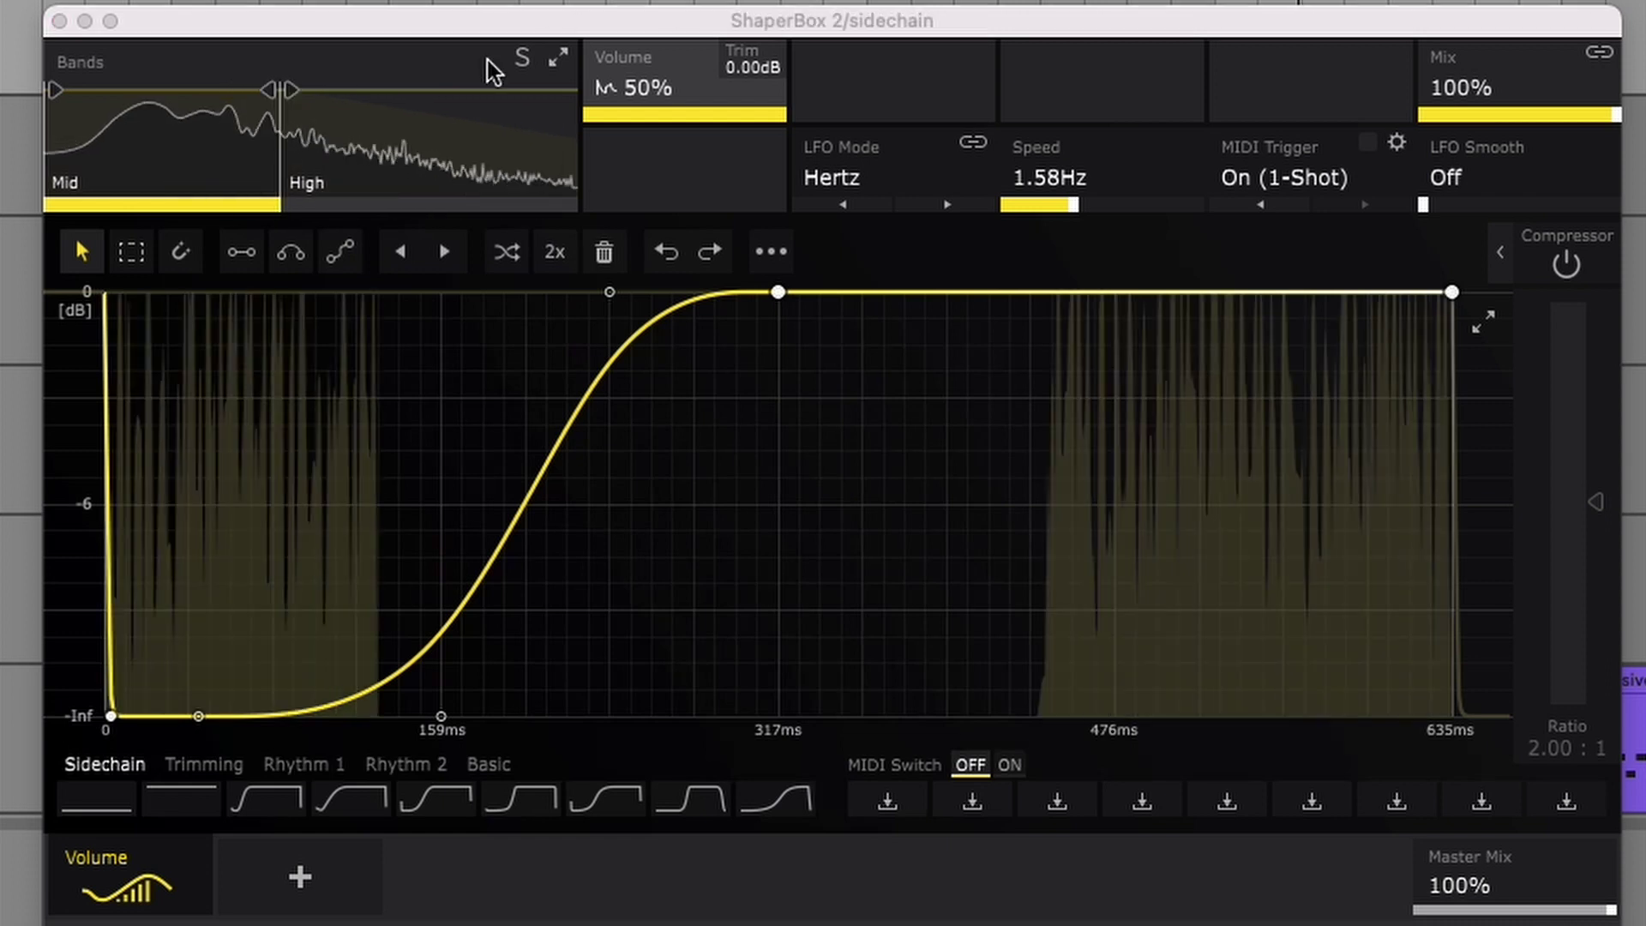
Drag the Bands panel crossovers to try Low, Mid and High splits
mouse_move(277, 93)
mouse_down()
mouse_move(476, 110)
mouse_move(309, 103)
mouse_up()
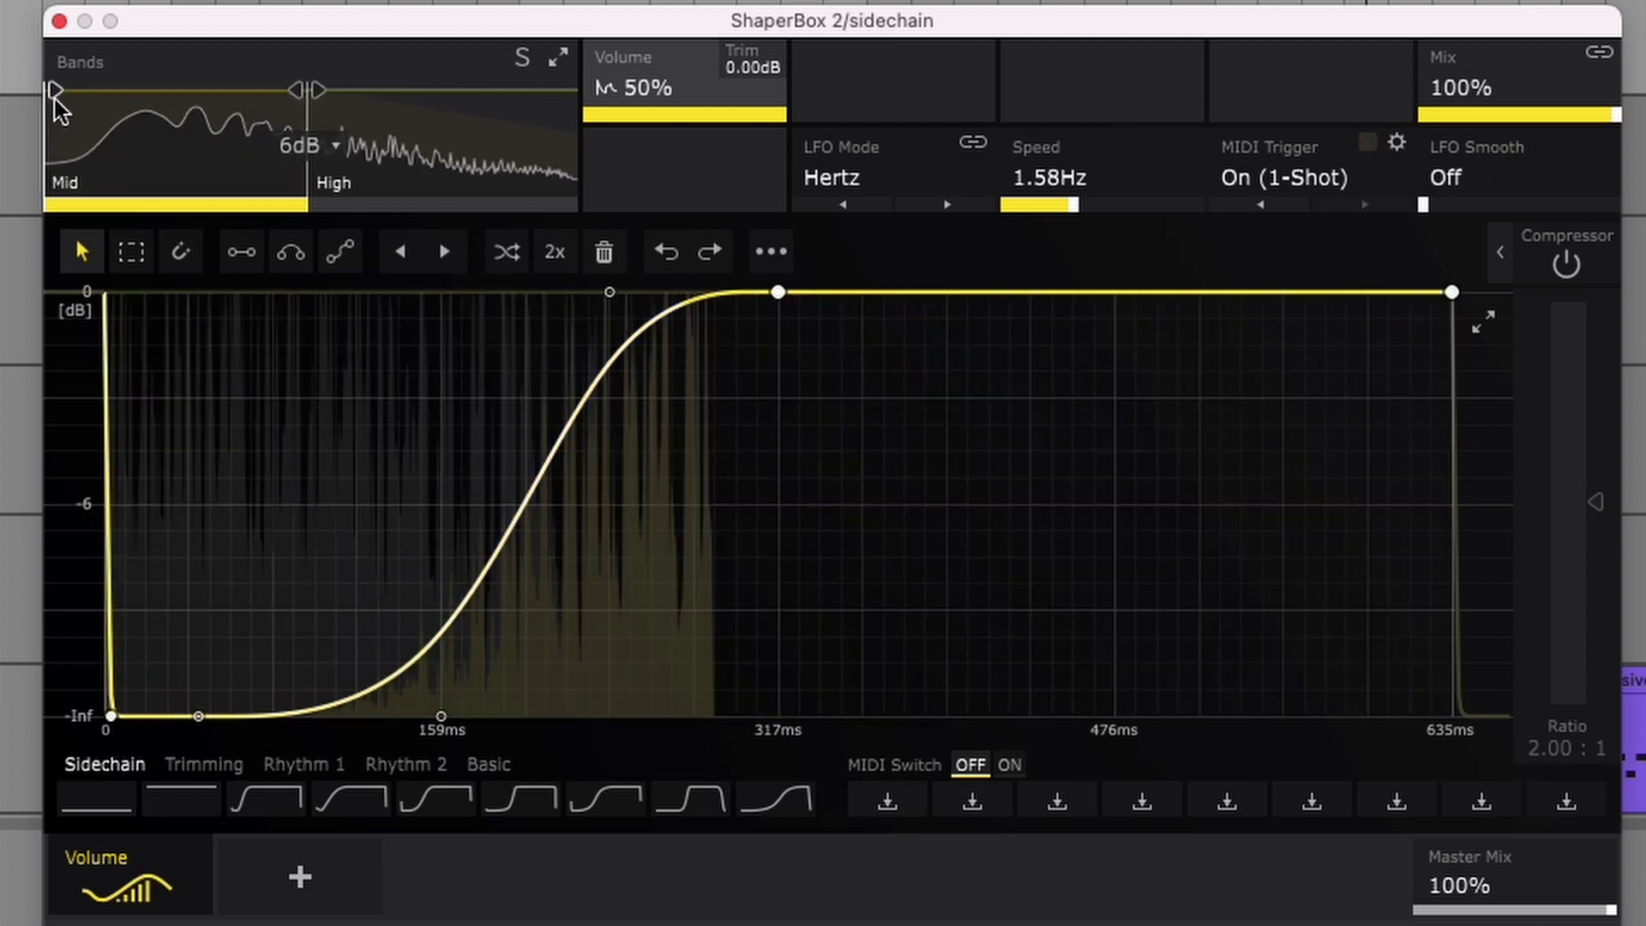
drag(55, 90, 146, 100)
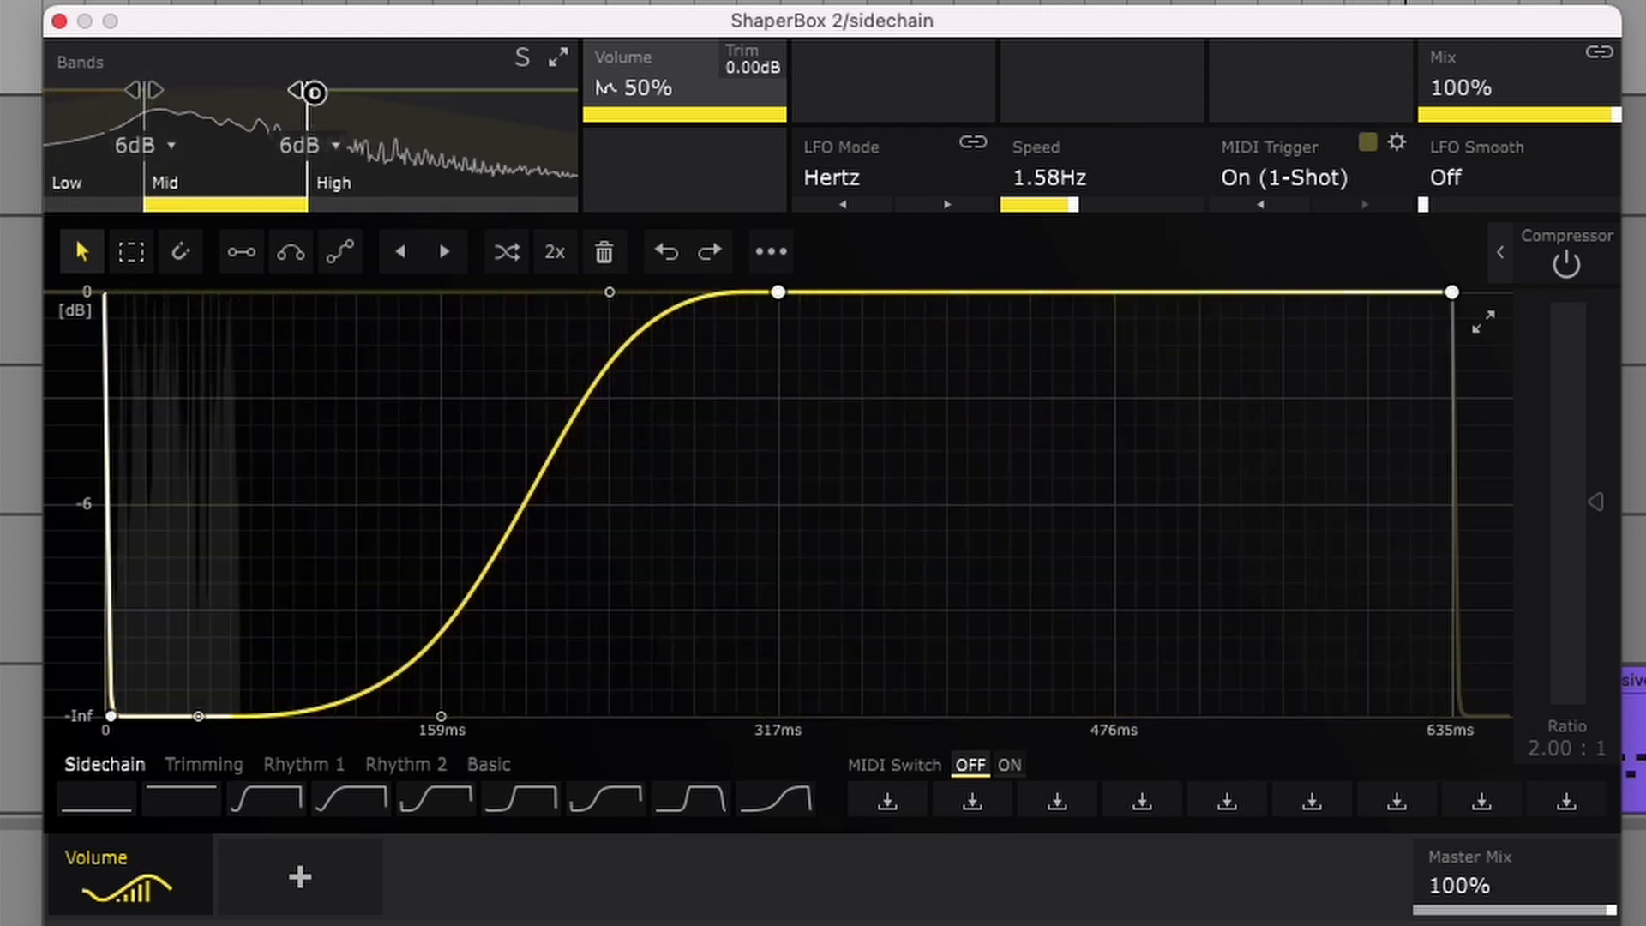
drag(312, 92, 366, 93)
mouse_move(147, 92)
mouse_down()
mouse_move(163, 93)
mouse_move(112, 97)
mouse_up()
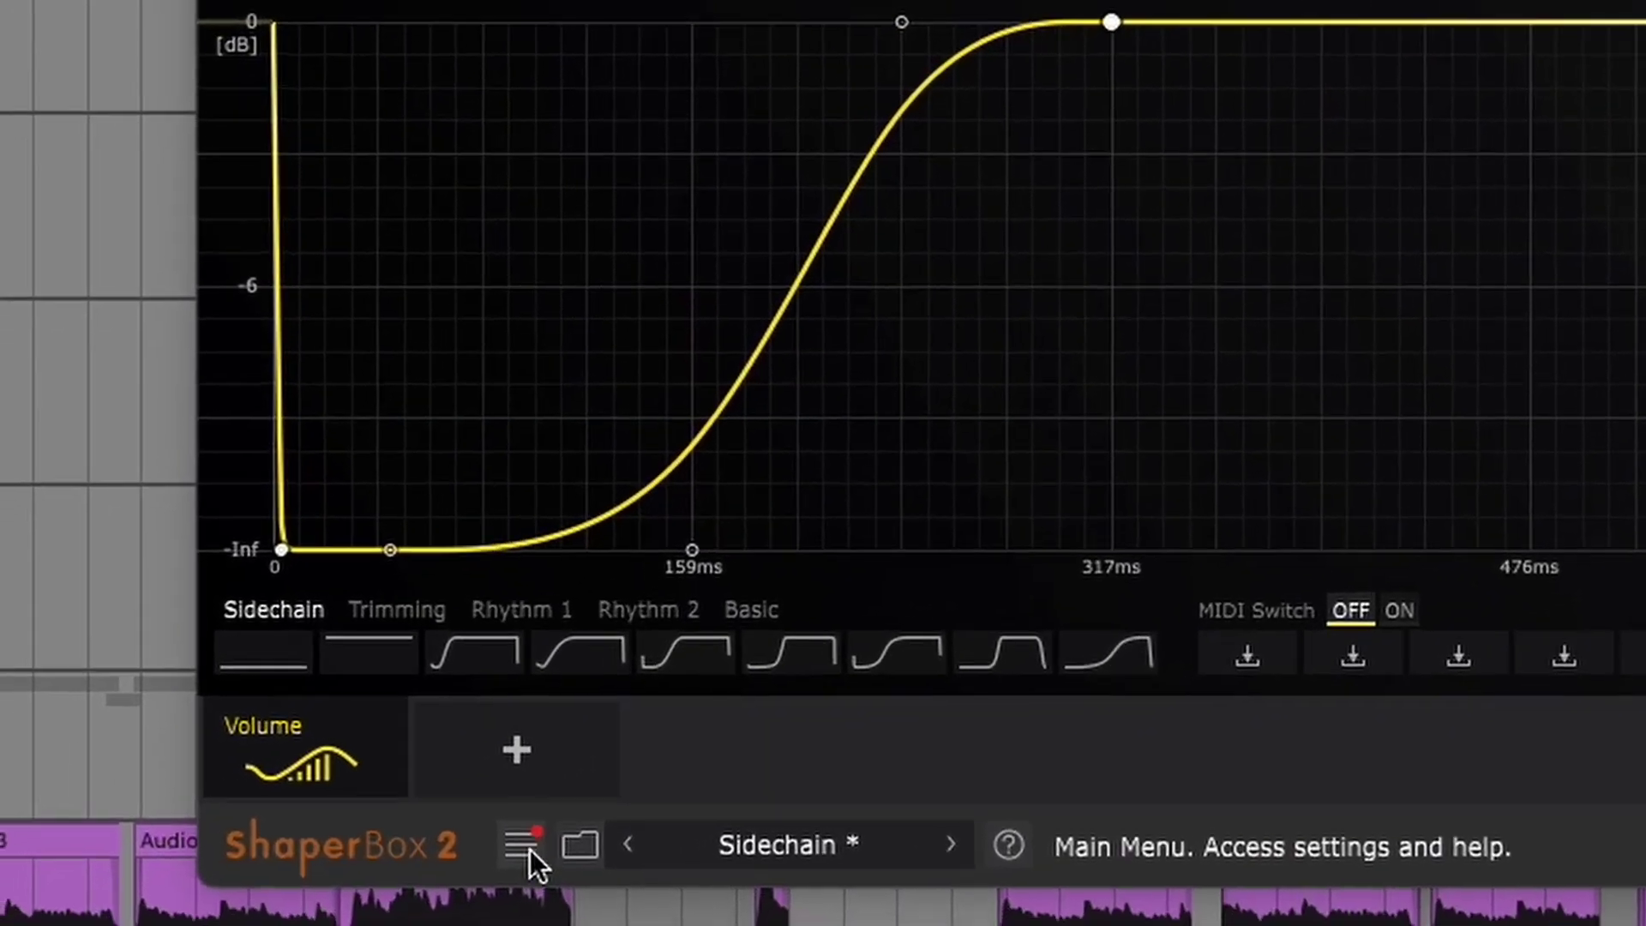
Save the shape as ShaperBox 2 preset 'Sidechain', then list My Presets in the Preset Library
click(617, 818)
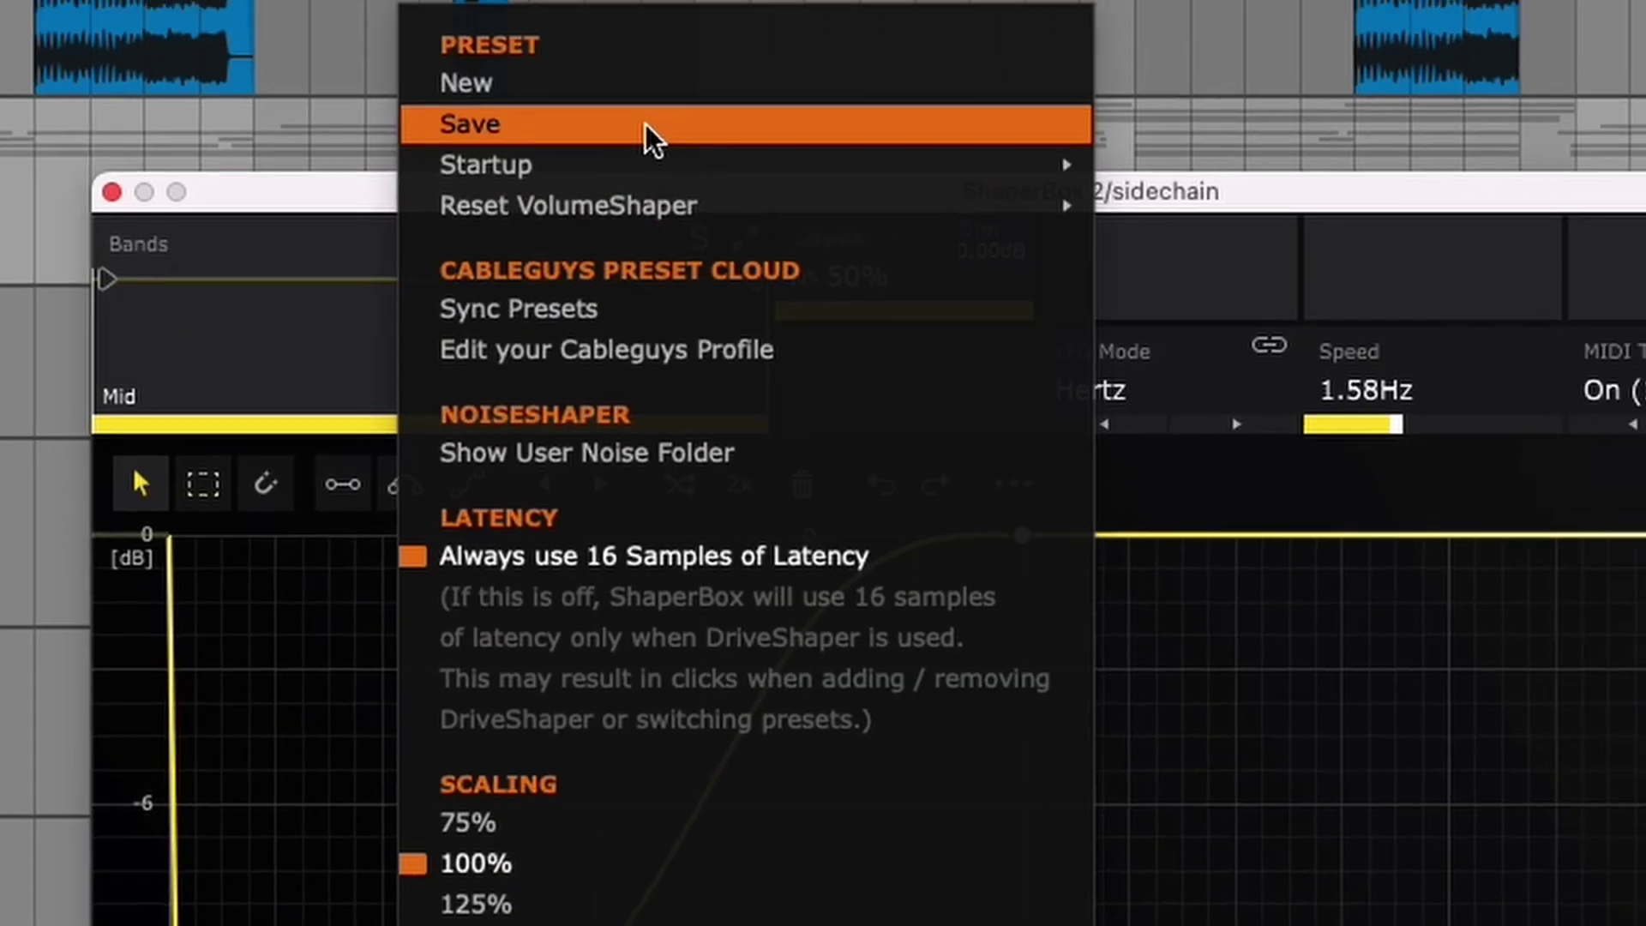
click(646, 125)
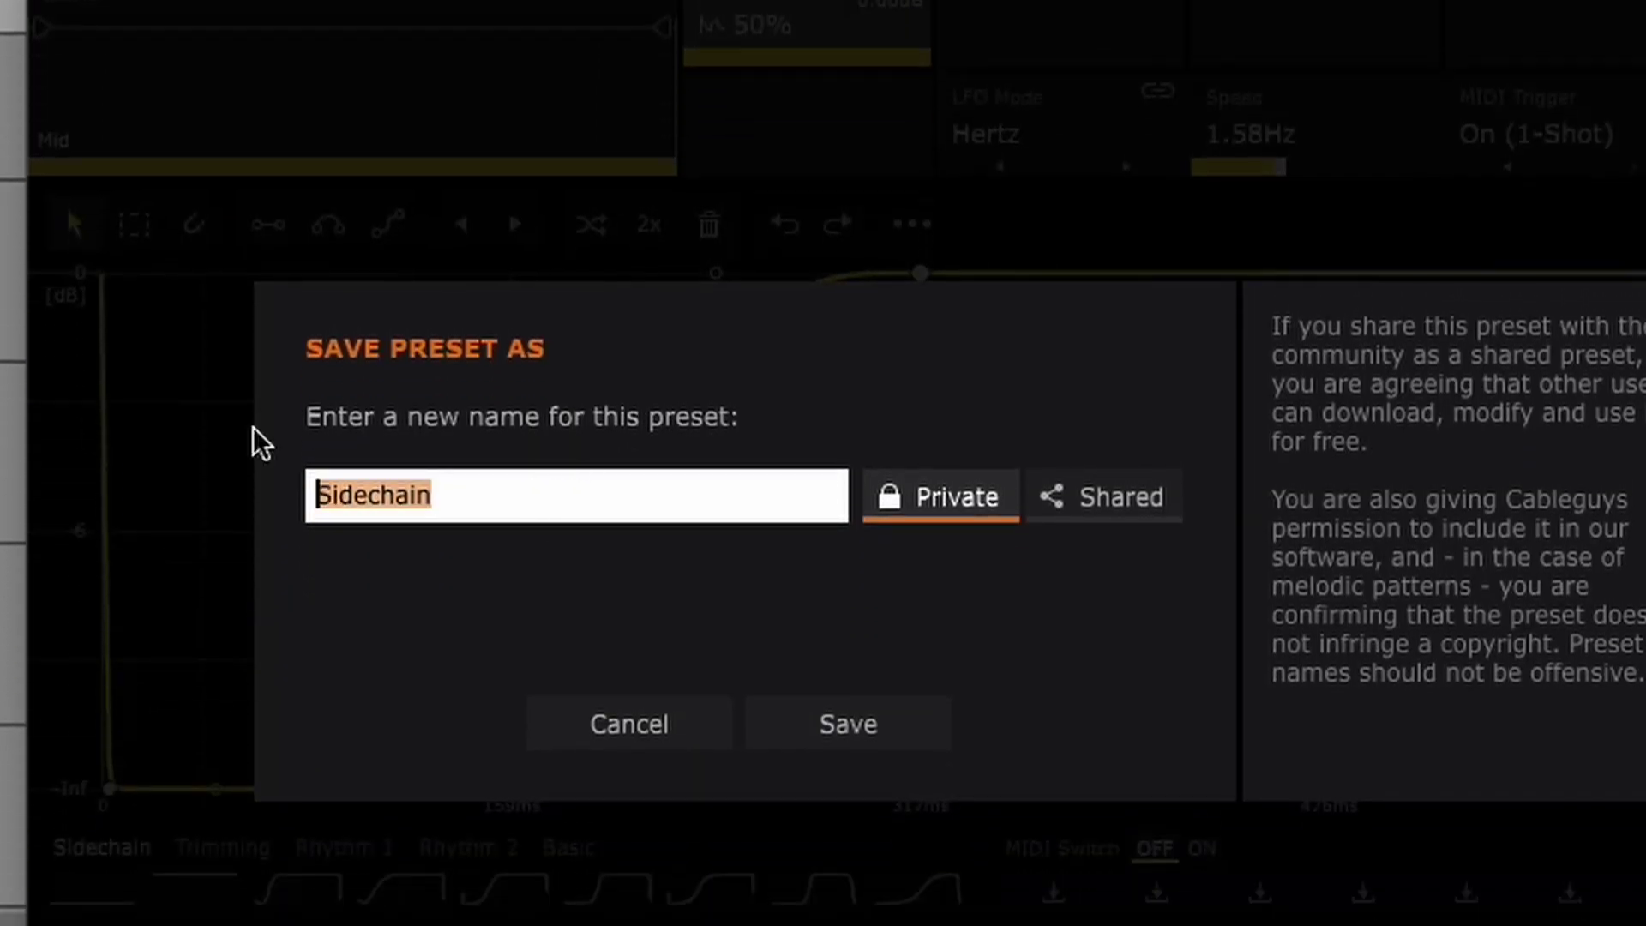
click(848, 723)
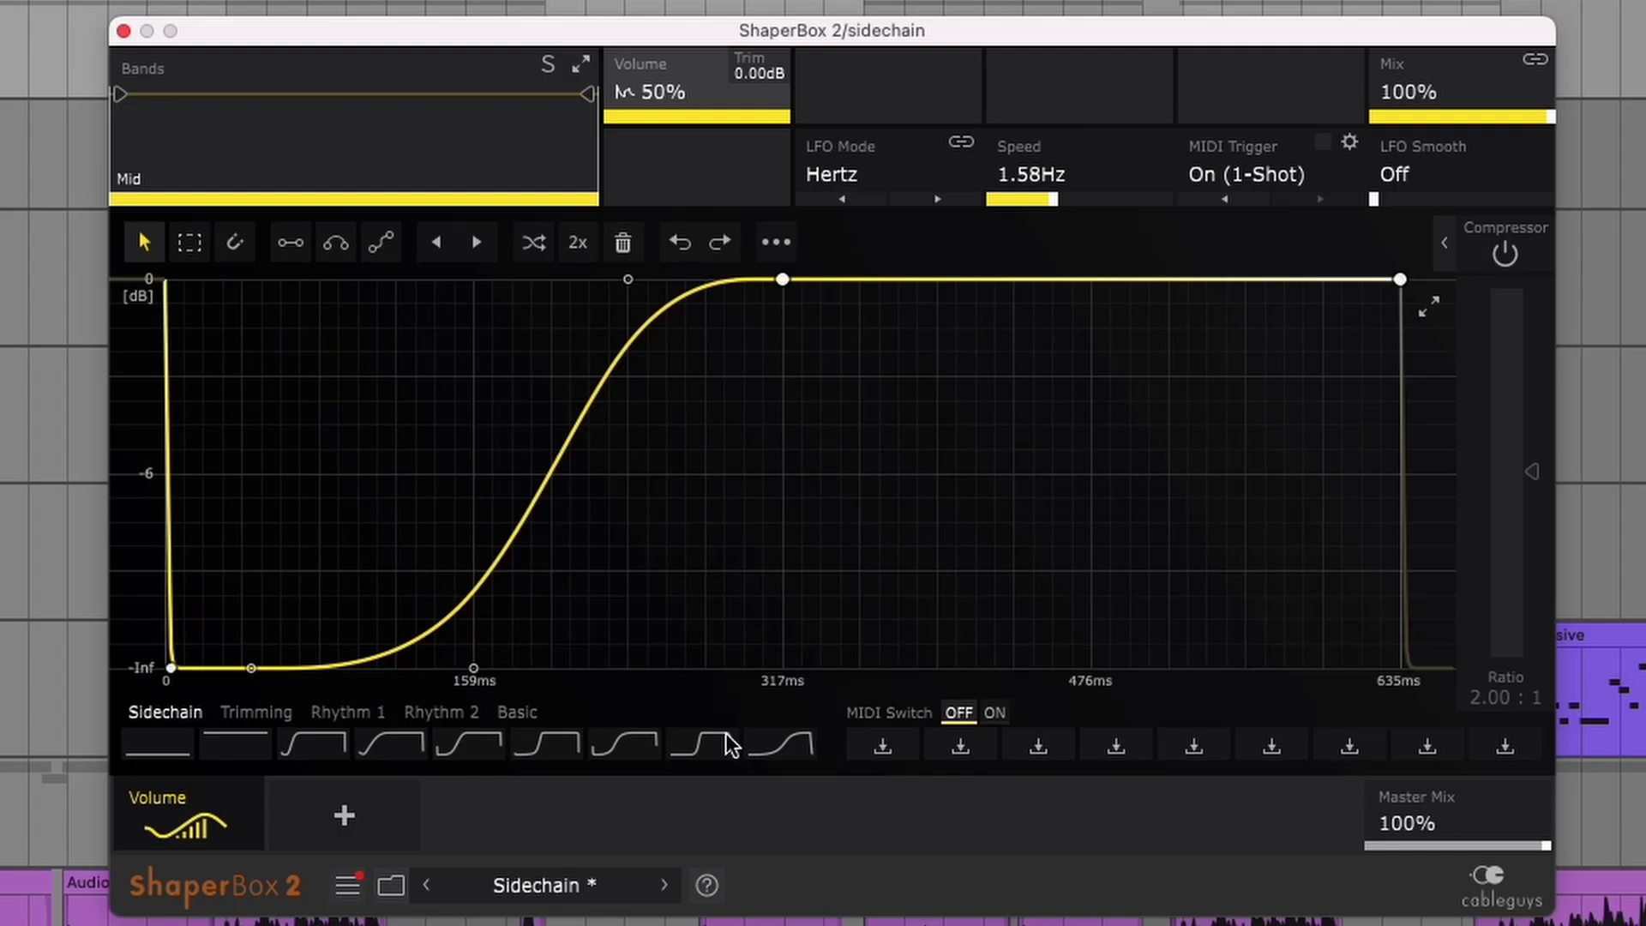
click(391, 886)
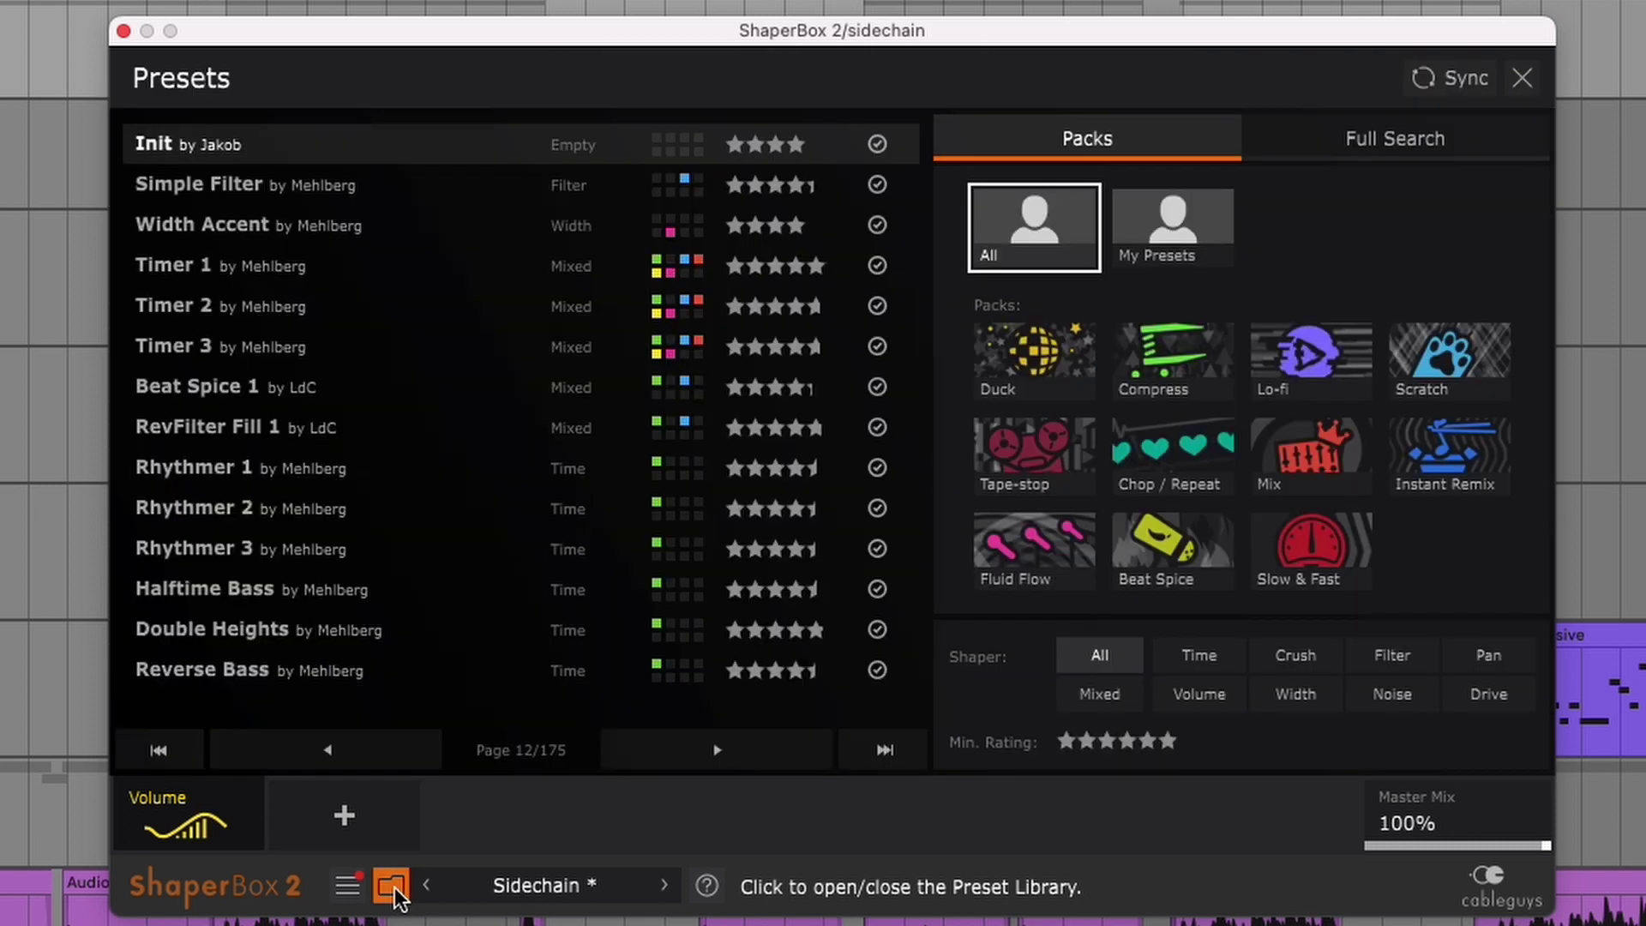
click(1176, 233)
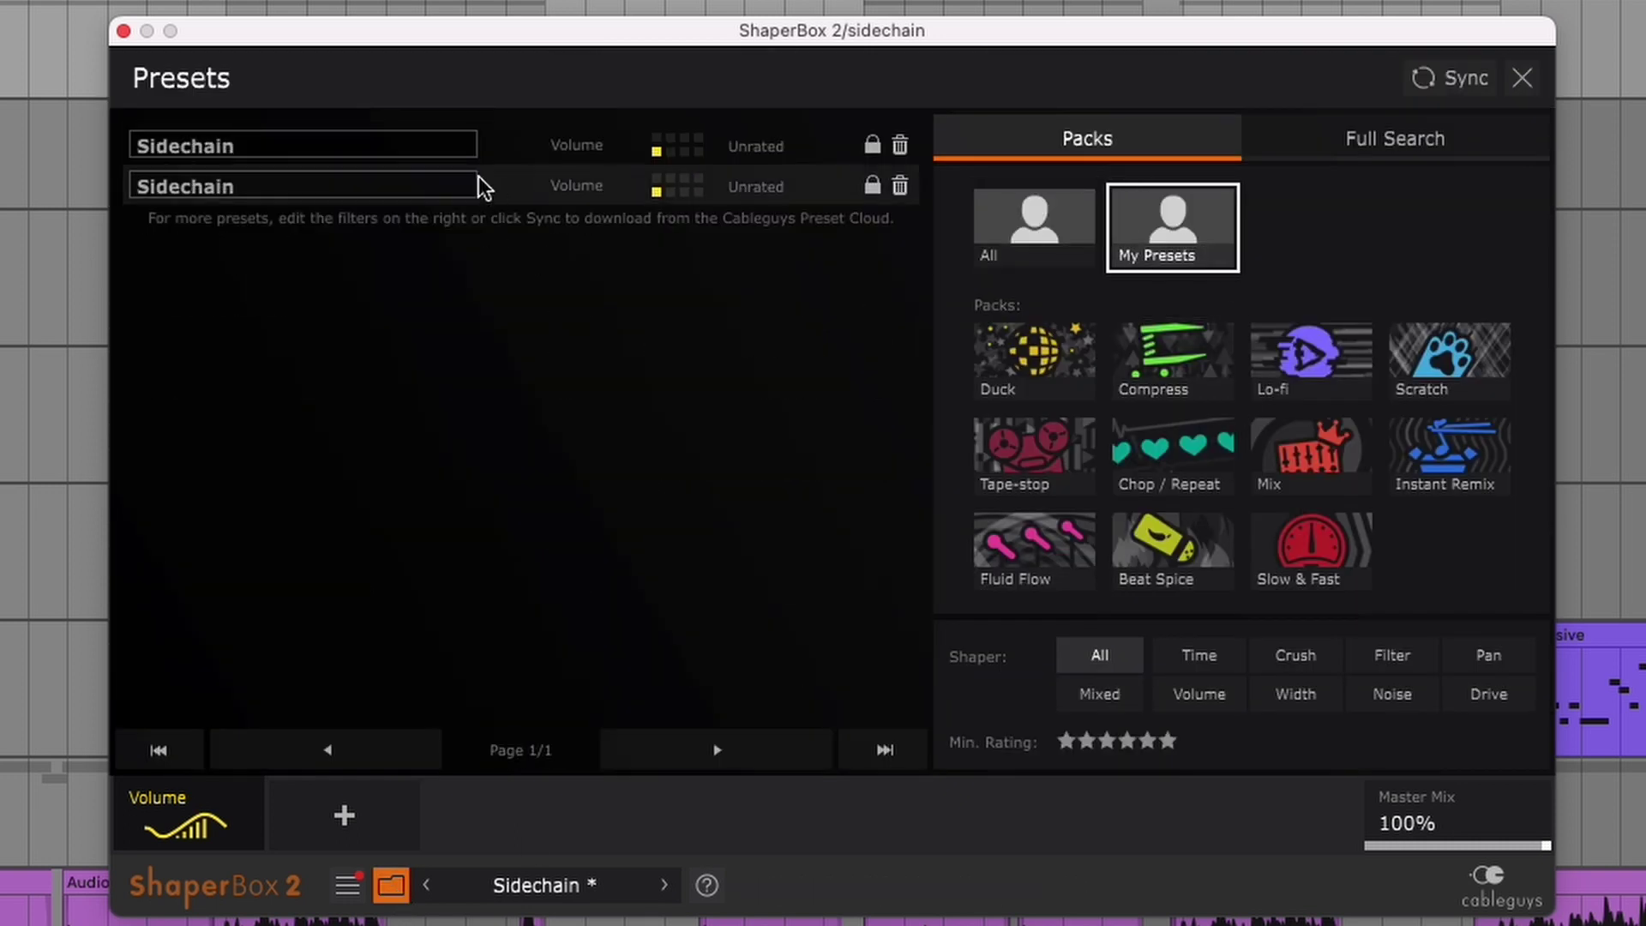